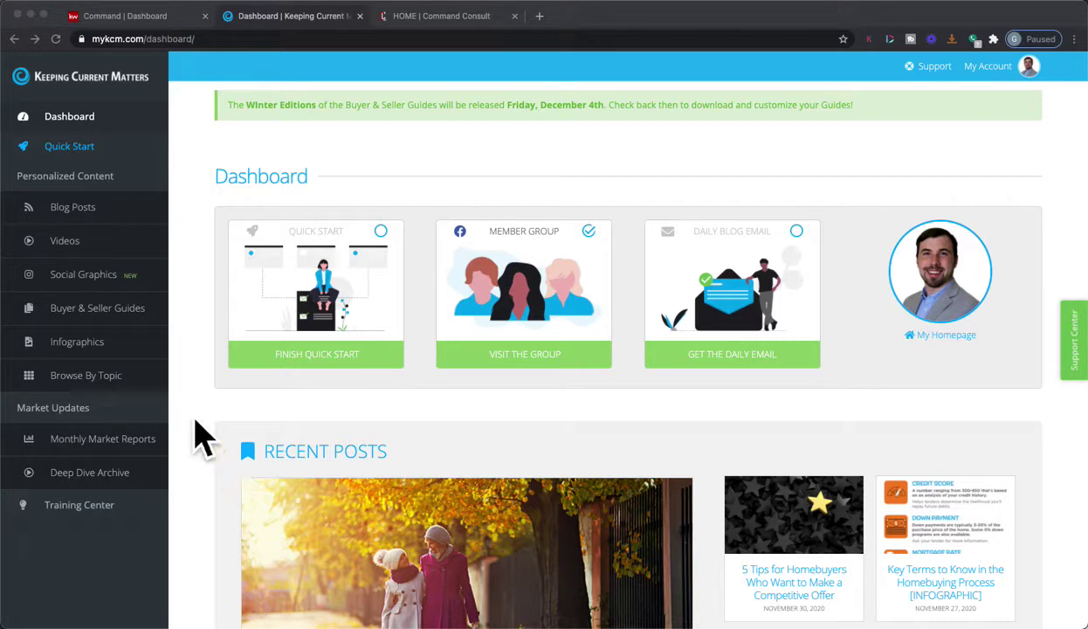
- Open the personalized Blog Posts page, browse the recent articles, and launch the blog homepage
click(101, 220)
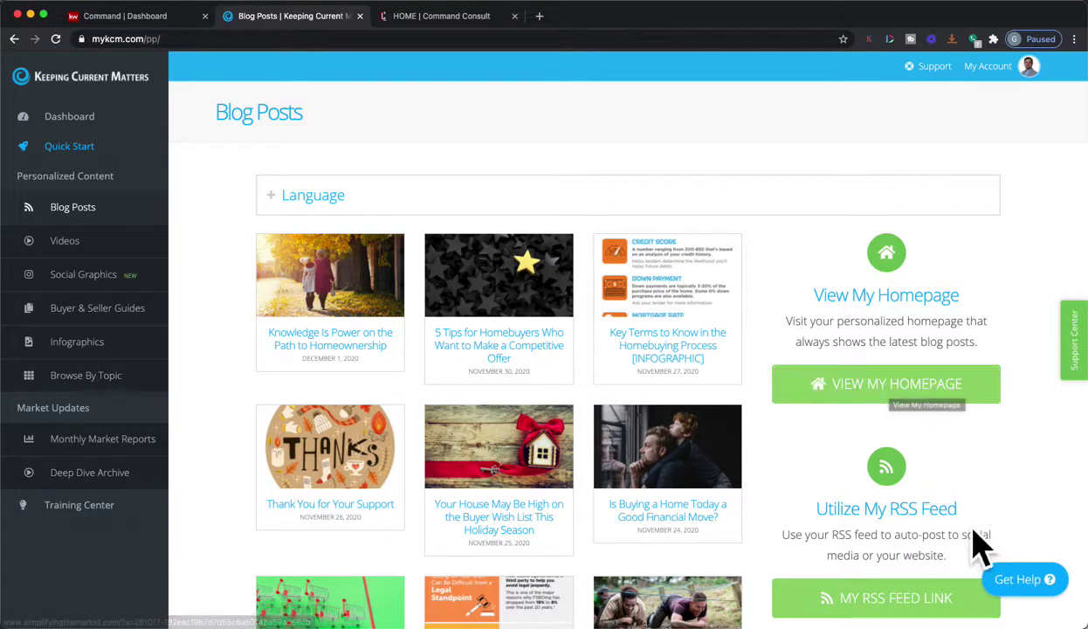
scroll(983, 539, down, 1)
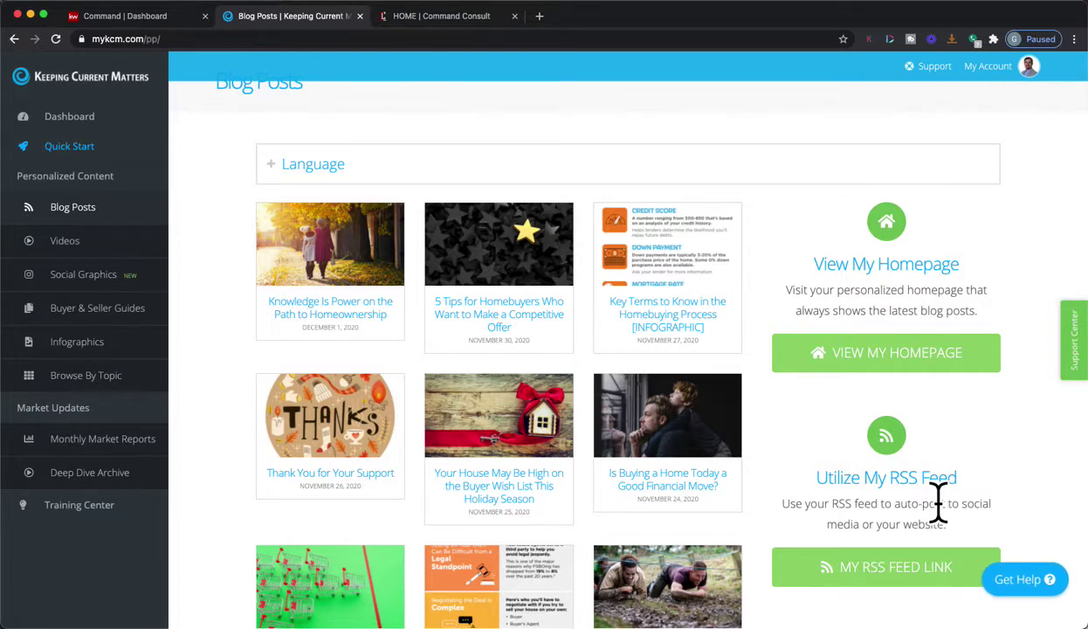
scroll(938, 504, up, 1)
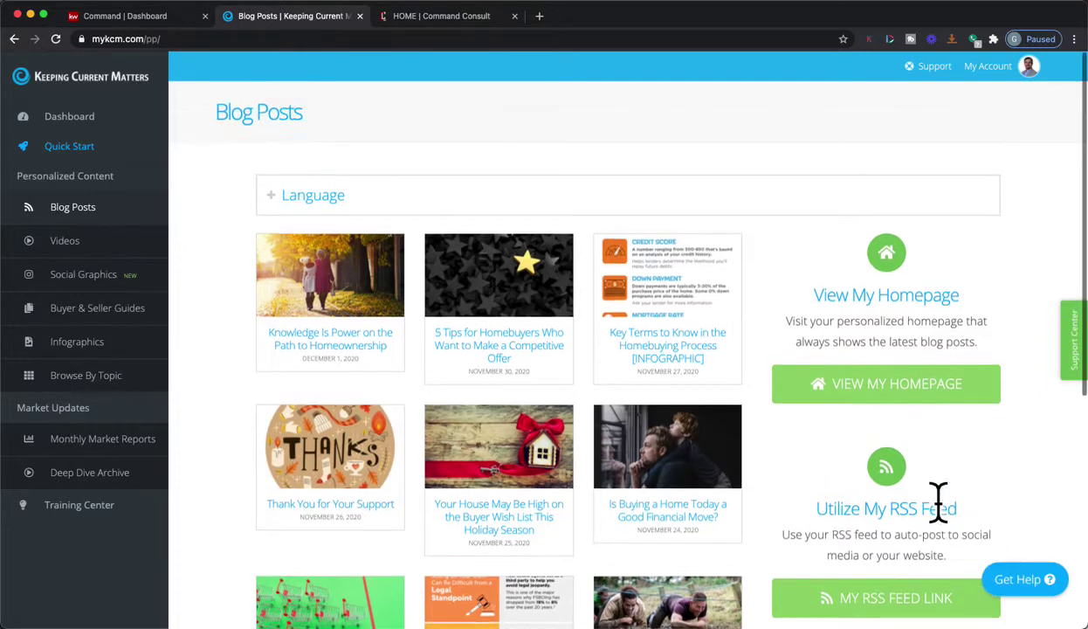
click(927, 395)
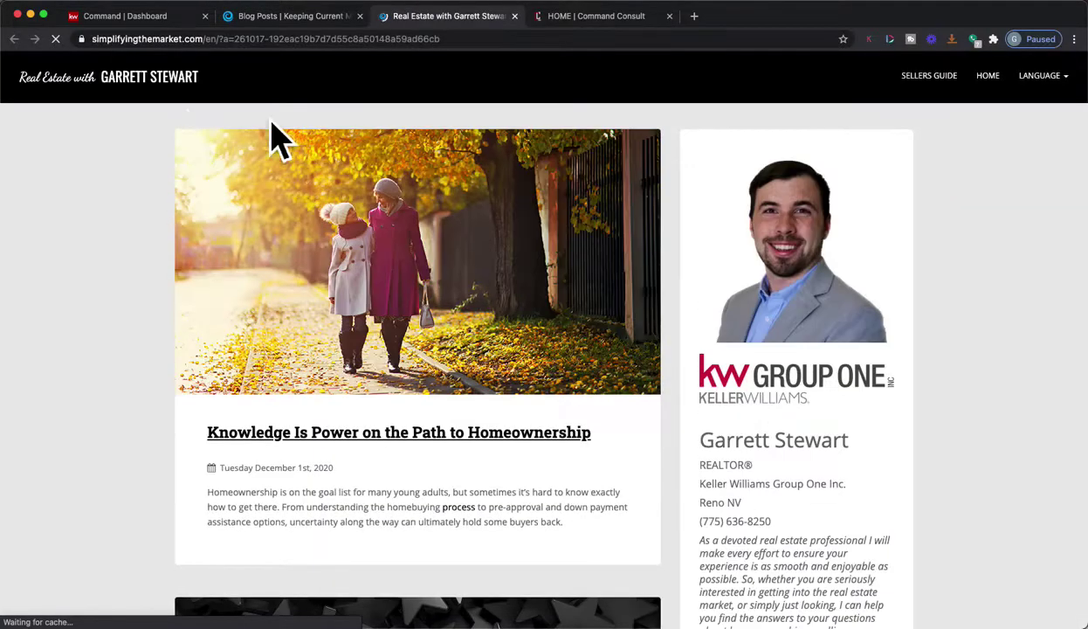
- Scroll through the personalized blog homepage, then return to KW Command's Consumer Landing Pages list
scroll(127, 450, down, 2)
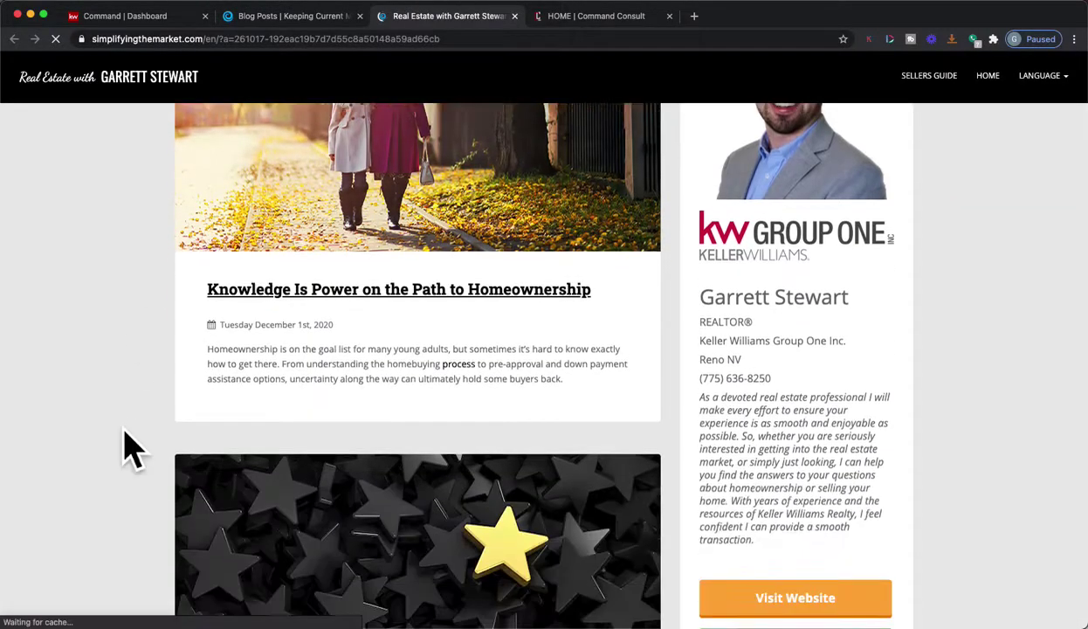
scroll(126, 450, down, 5)
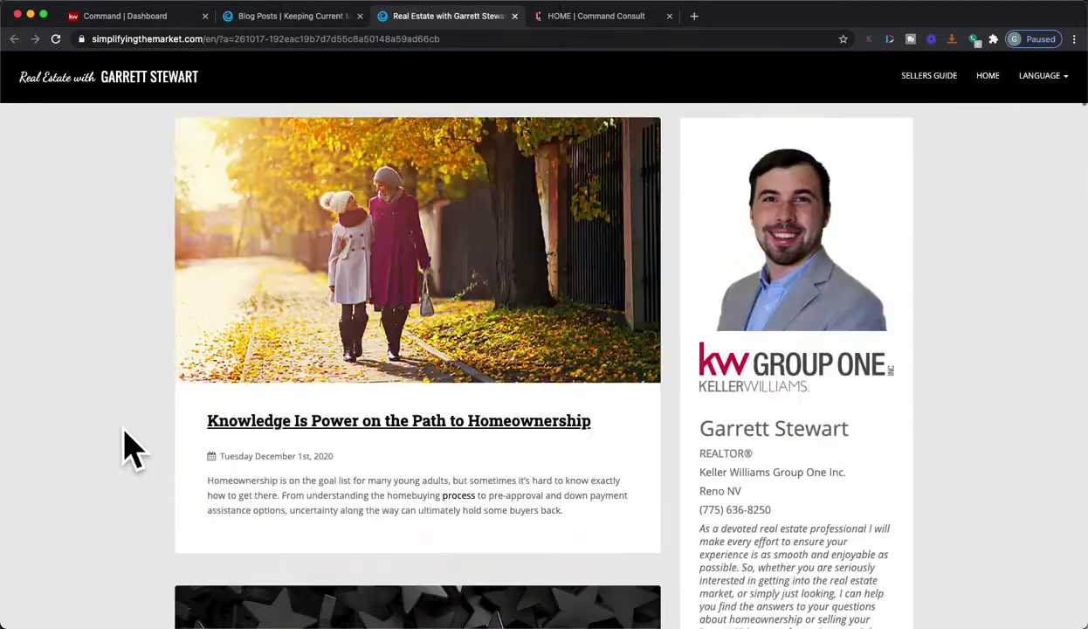
scroll(214, 570, down, 1)
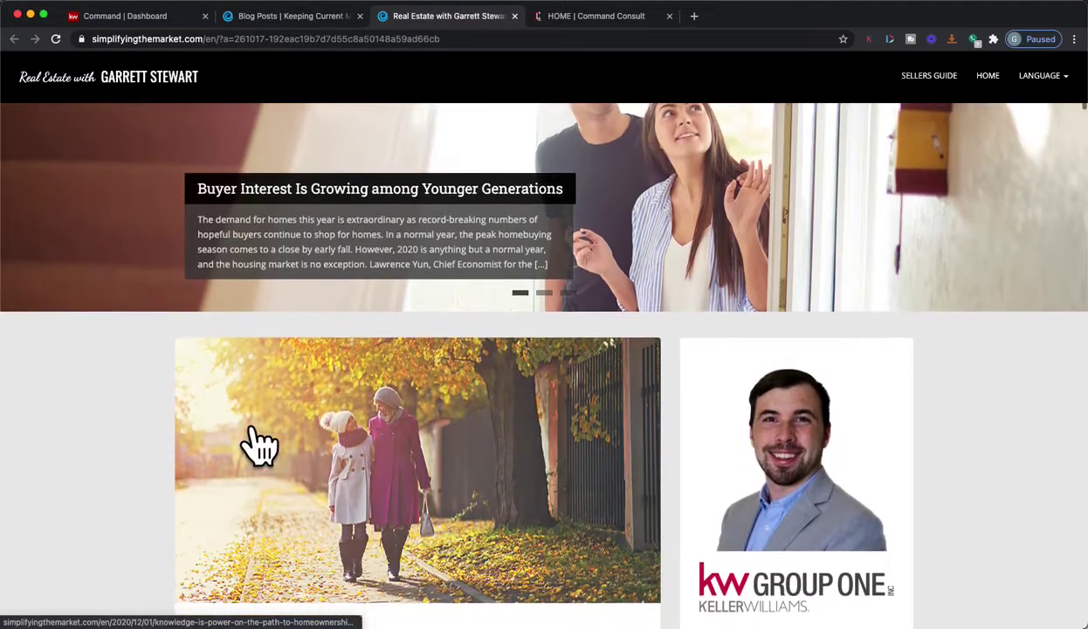
scroll(249, 437, up, 1)
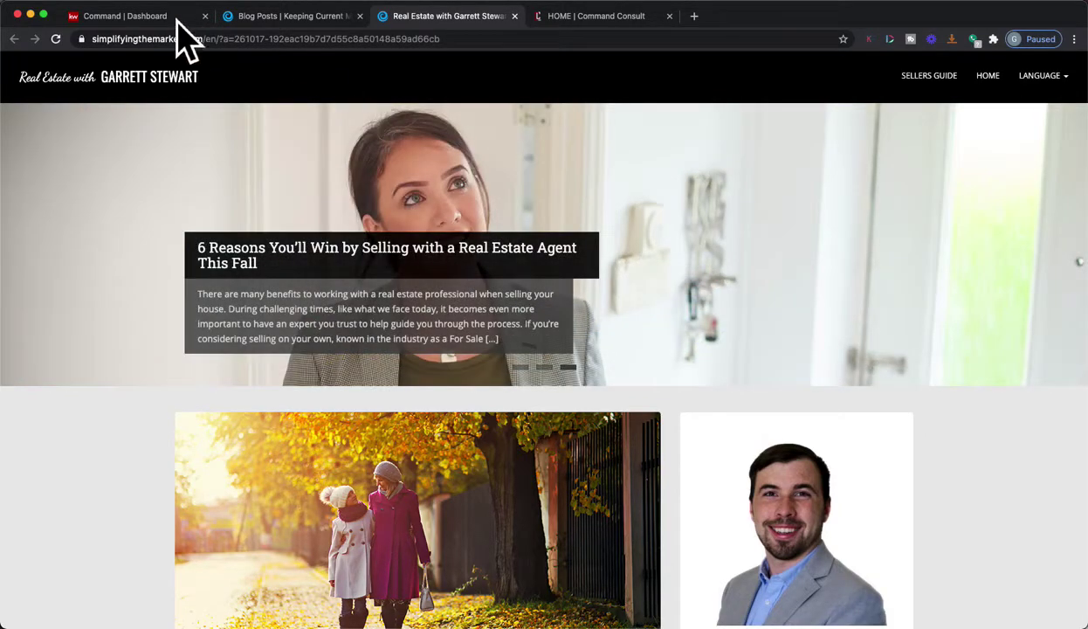
click(172, 18)
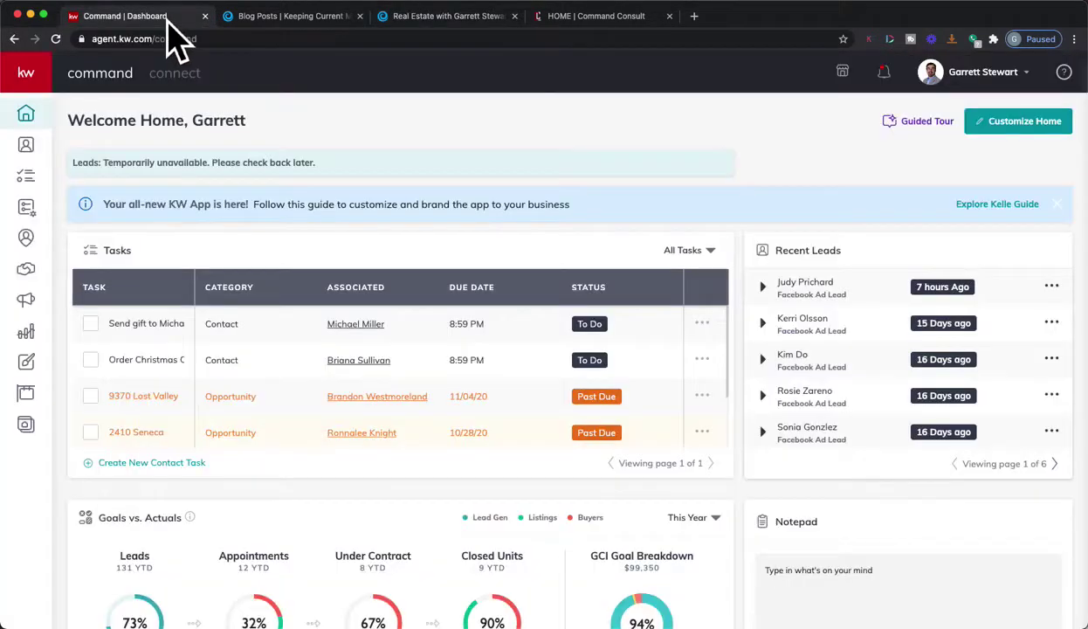
click(54, 447)
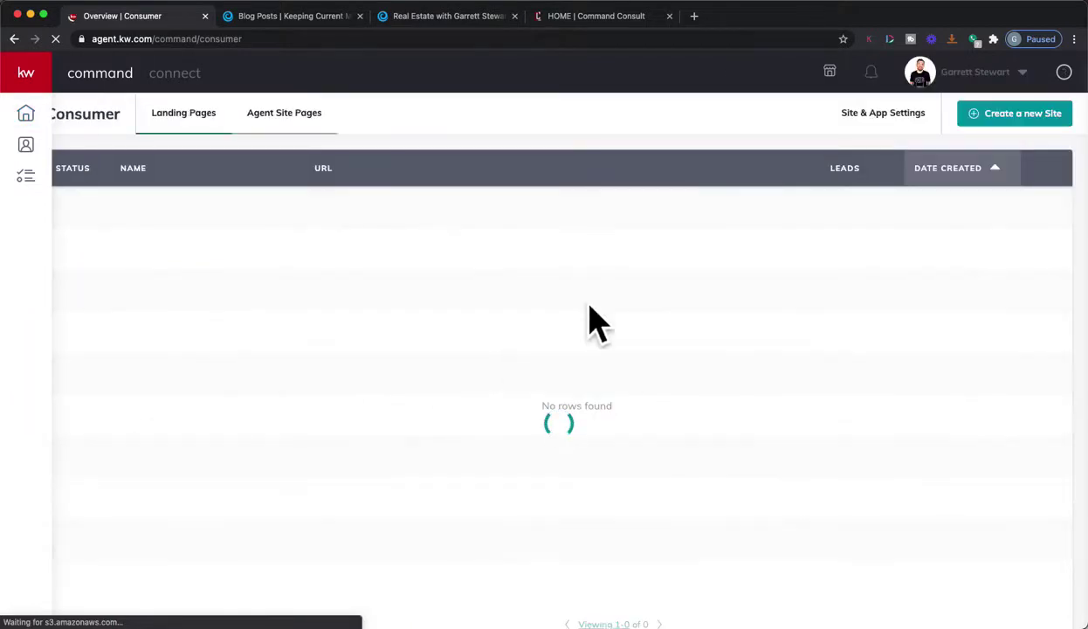
- Create a new landing page set to appear On My Agent Site and open it in the editor
click(1037, 119)
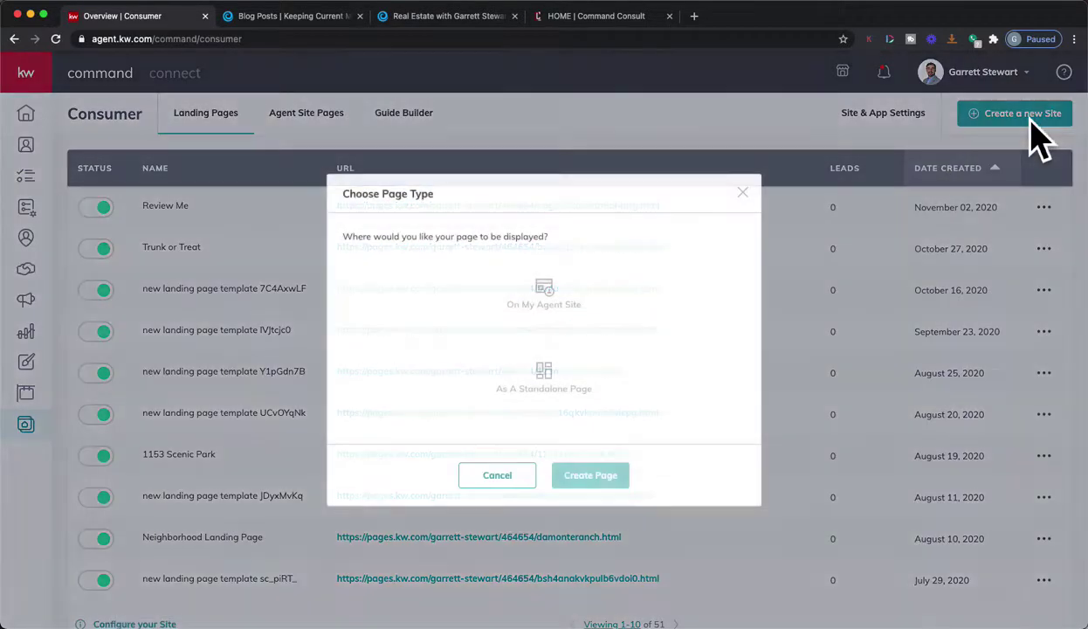
click(541, 301)
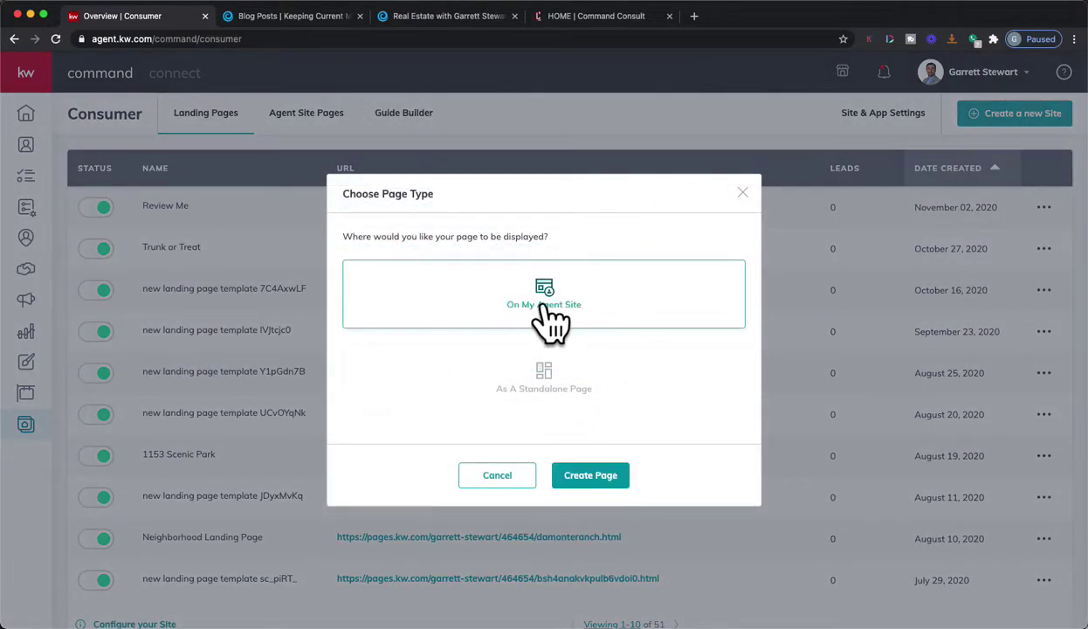
click(612, 478)
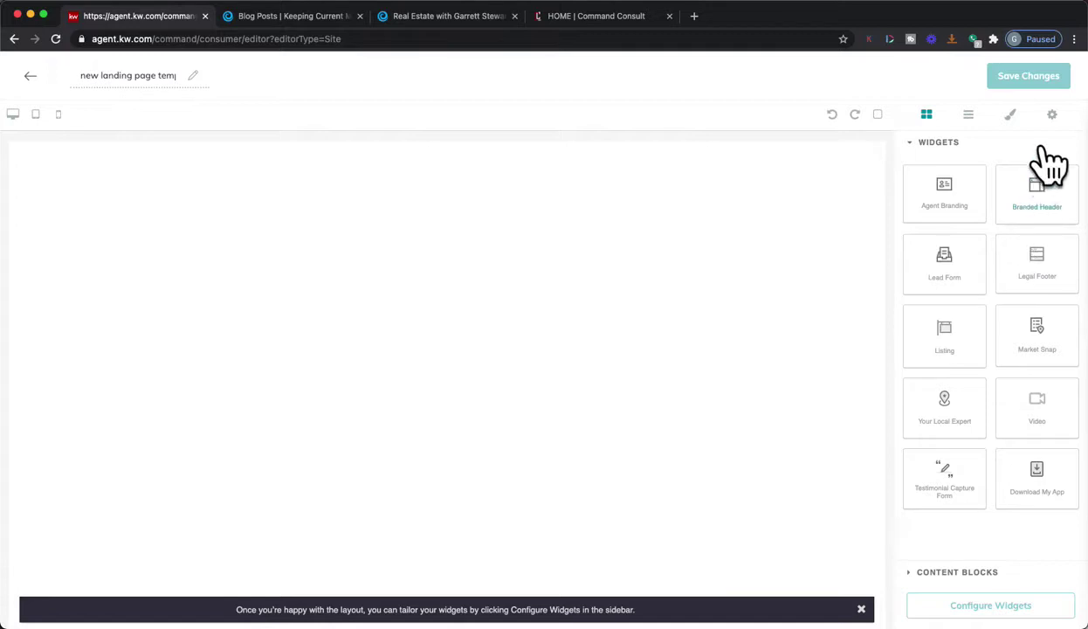
- Add a Text block and the Download My App widget below it, then switch to Command Consult
click(998, 573)
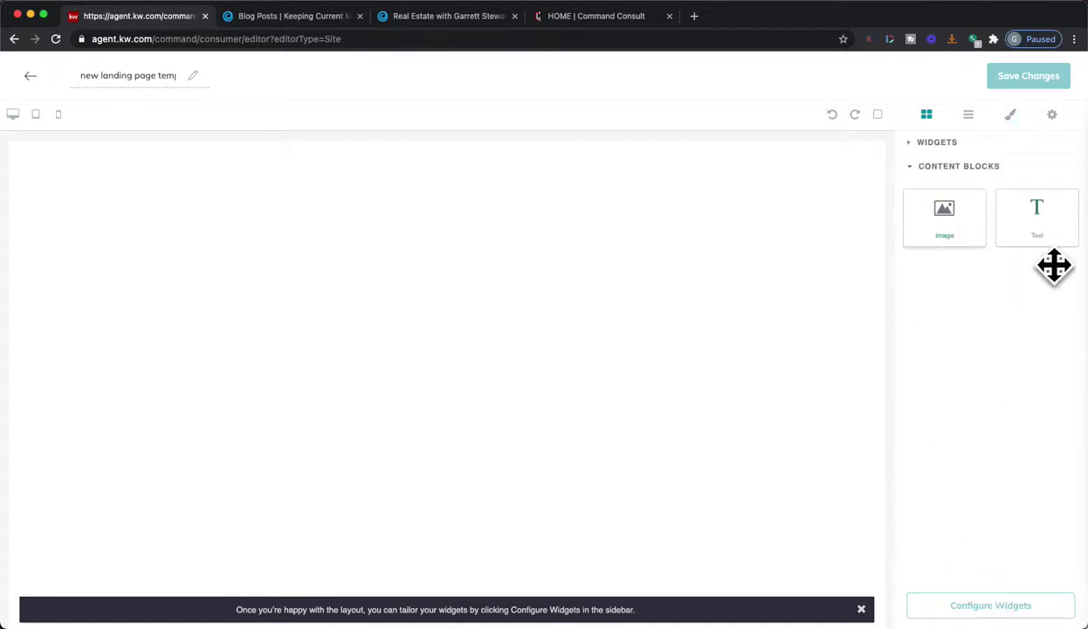
drag(1059, 252, 659, 221)
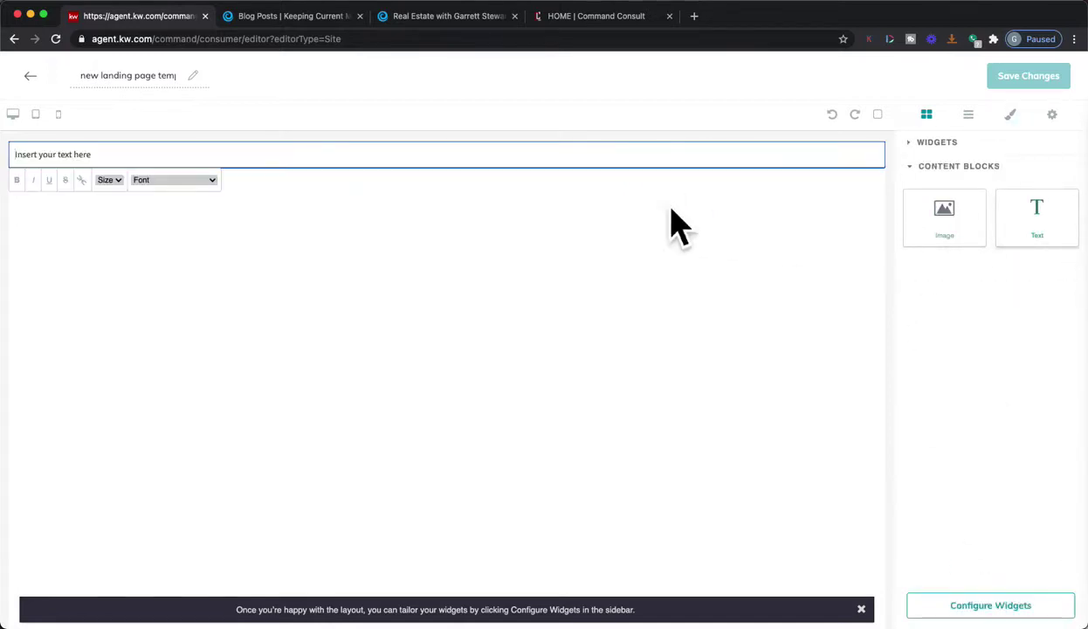
click(966, 161)
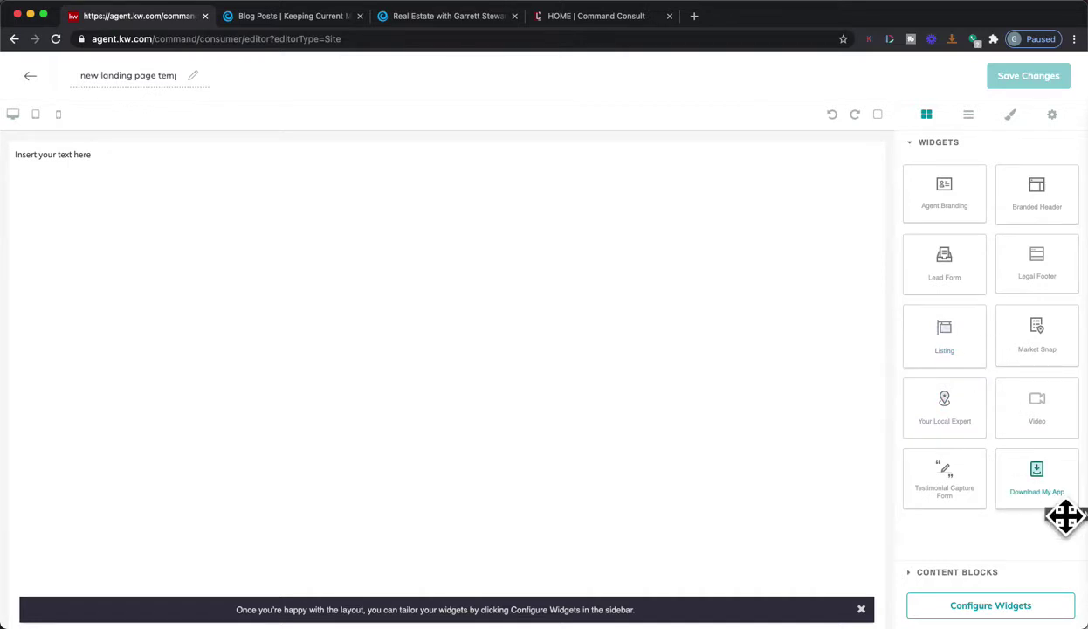
drag(1008, 461, 986, 413)
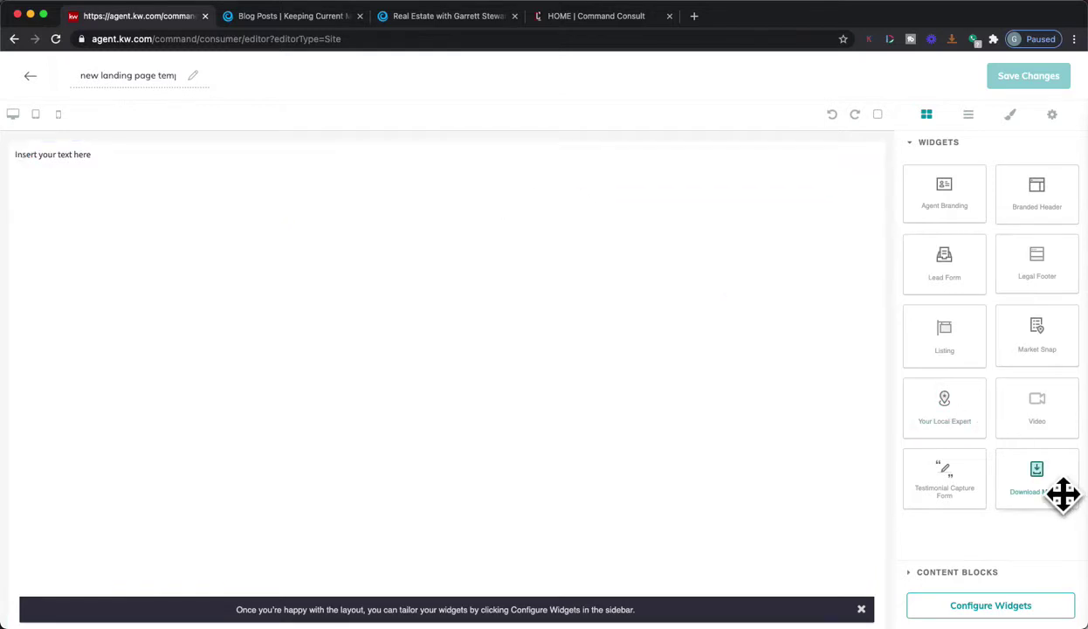
drag(1071, 500, 743, 469)
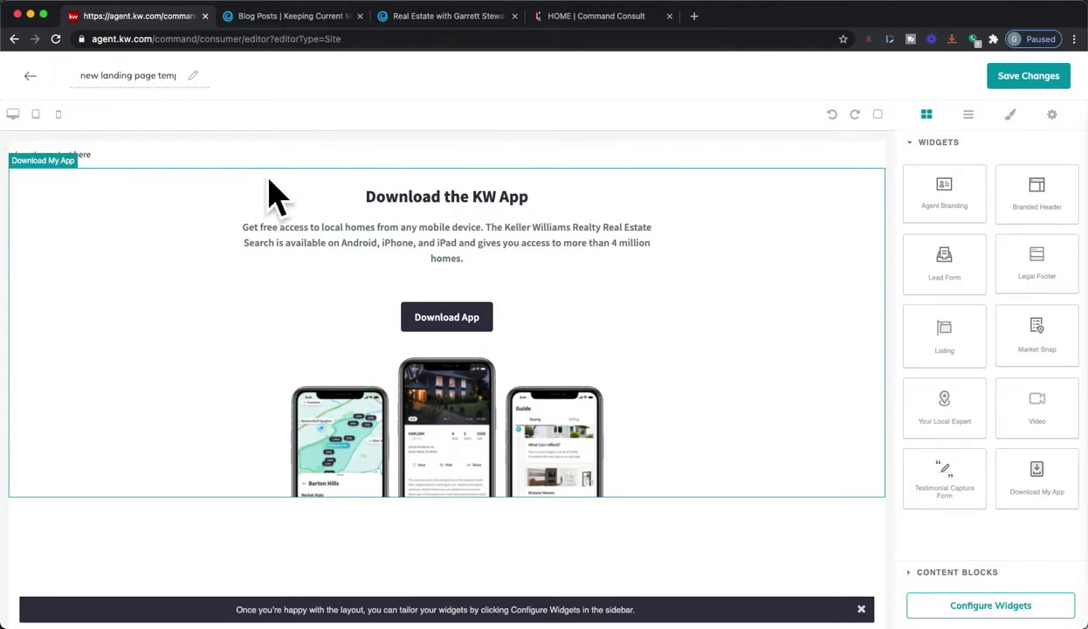
click(593, 19)
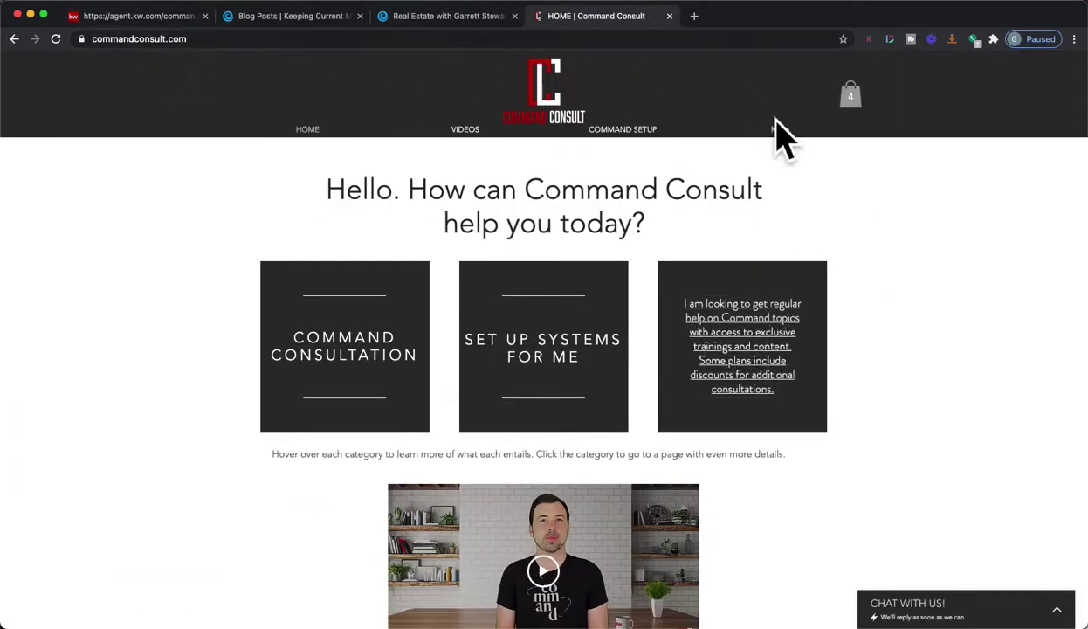
- From Command Consult's Resources page, open the Code for Sites and Landing Pages embed-code doc
mouse_move(782, 133)
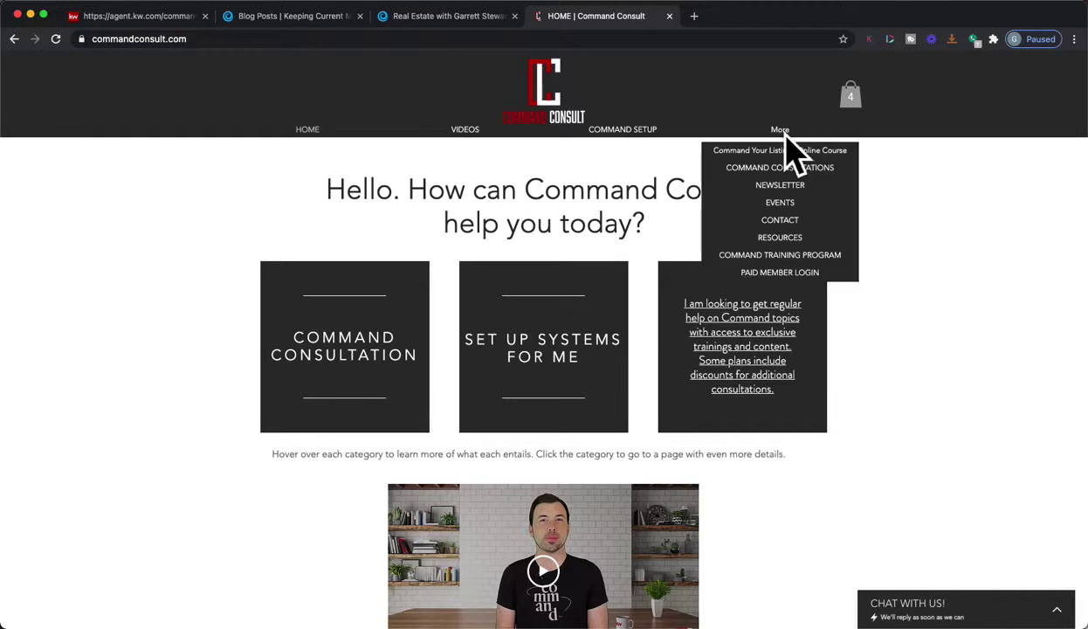
click(811, 258)
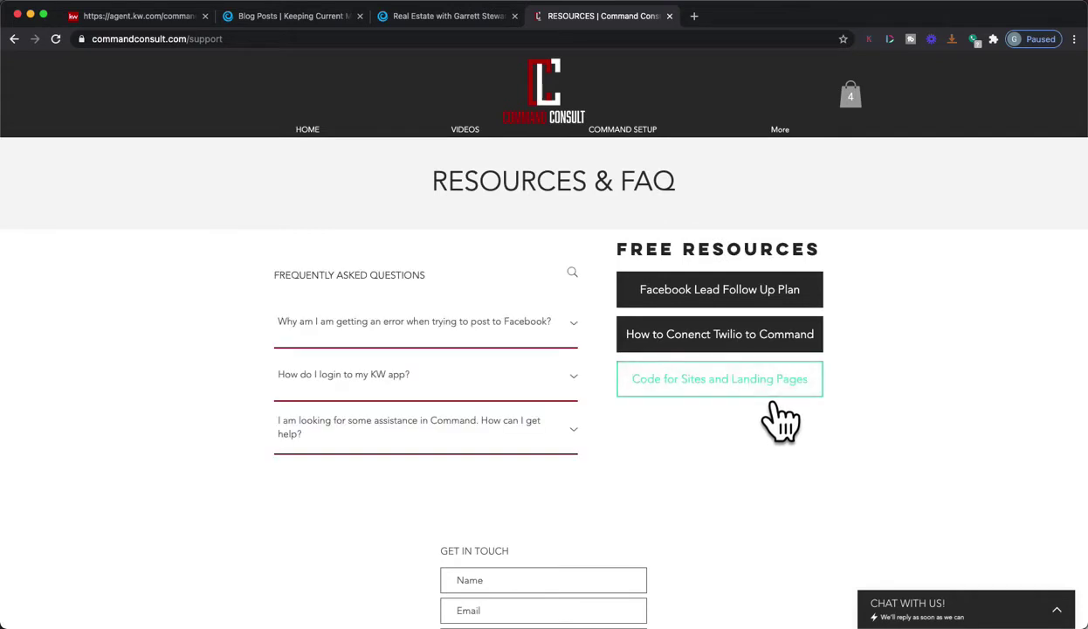
click(749, 392)
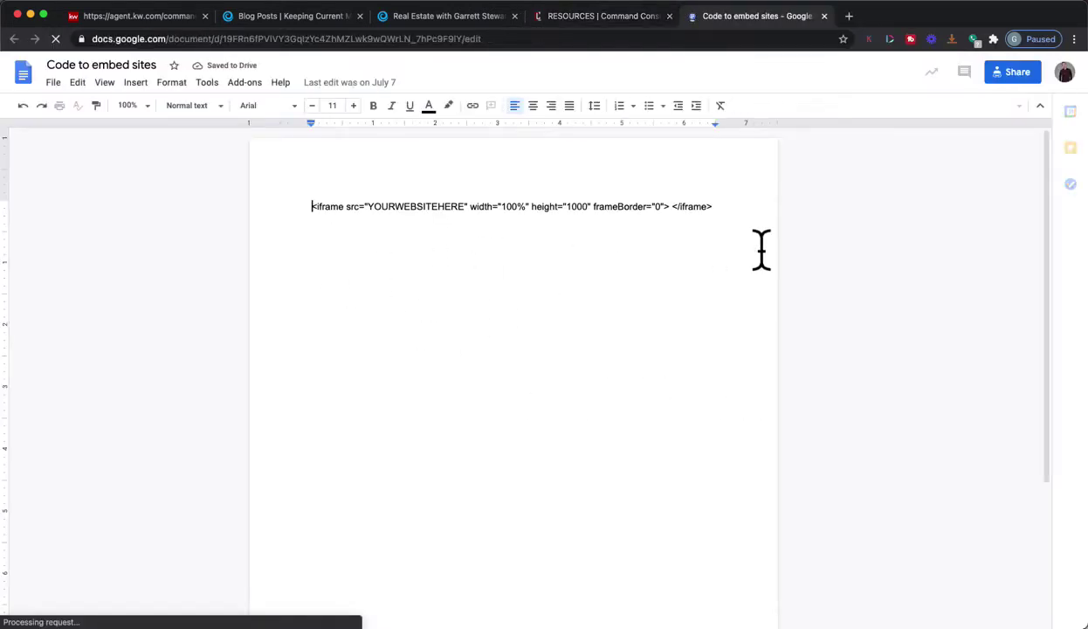
- Highlight the whole iframe embed code line, then return to the KW Command page editor
drag(320, 230, 718, 225)
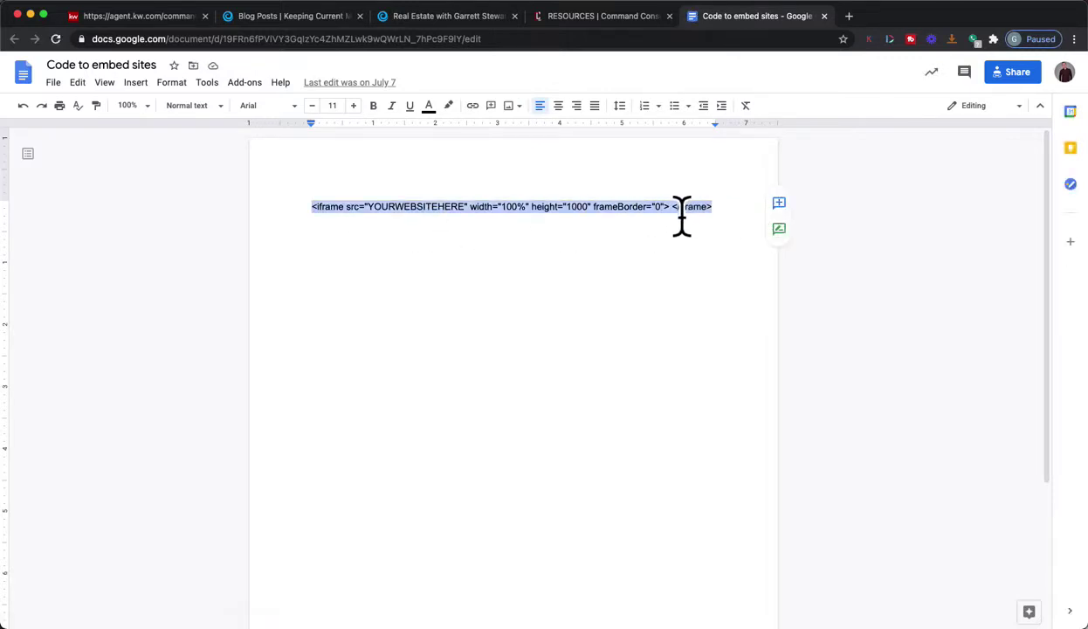
click(147, 19)
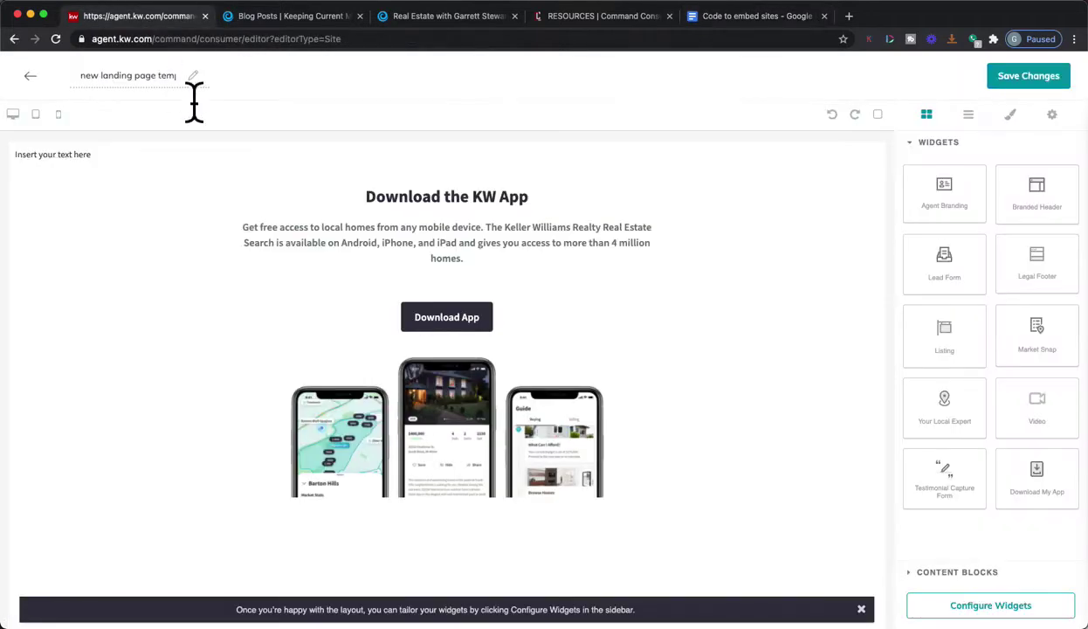
- Replace the text block's 'Insert your text here' placeholder with the pasted iframe embed code
click(72, 165)
click(105, 166)
drag(123, 166, 16, 168)
text(<iframe src="YOURWEBSITEHERE" width="100%" height="1000" frameBorder="0"> </iframe>)
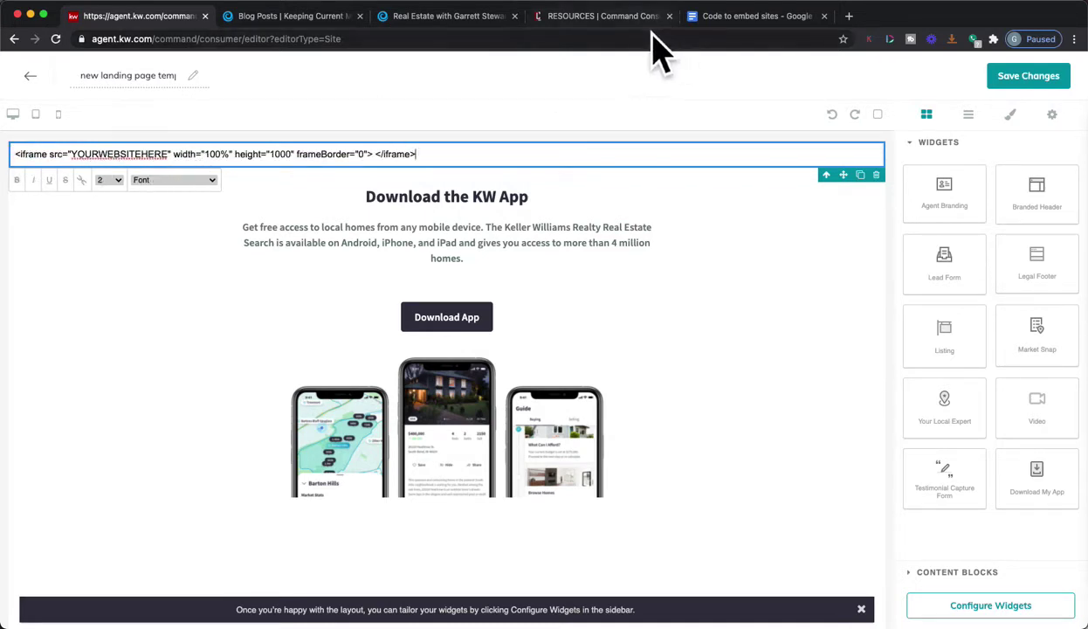
- Copy the personalized blog's web address and paste it over YOURWEBSITEHERE in the embed code
click(442, 18)
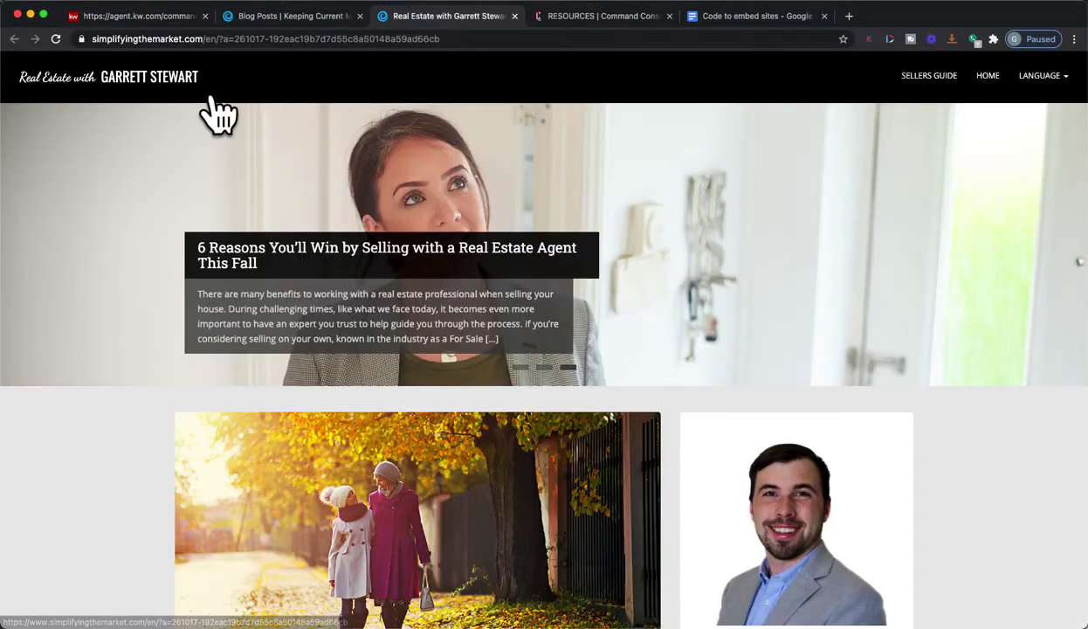
click(200, 38)
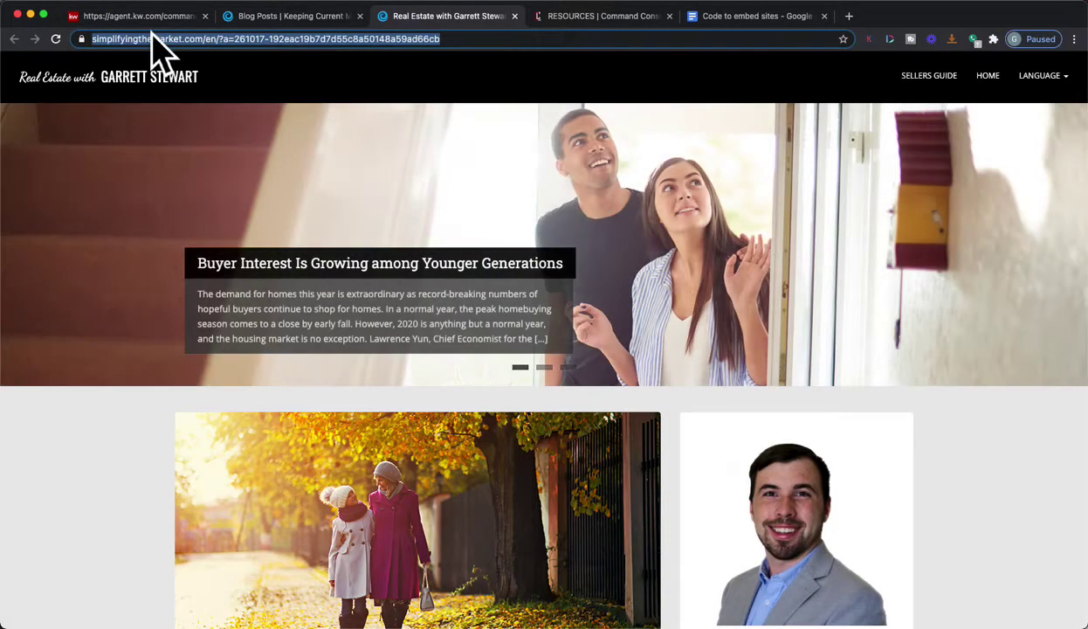
click(150, 19)
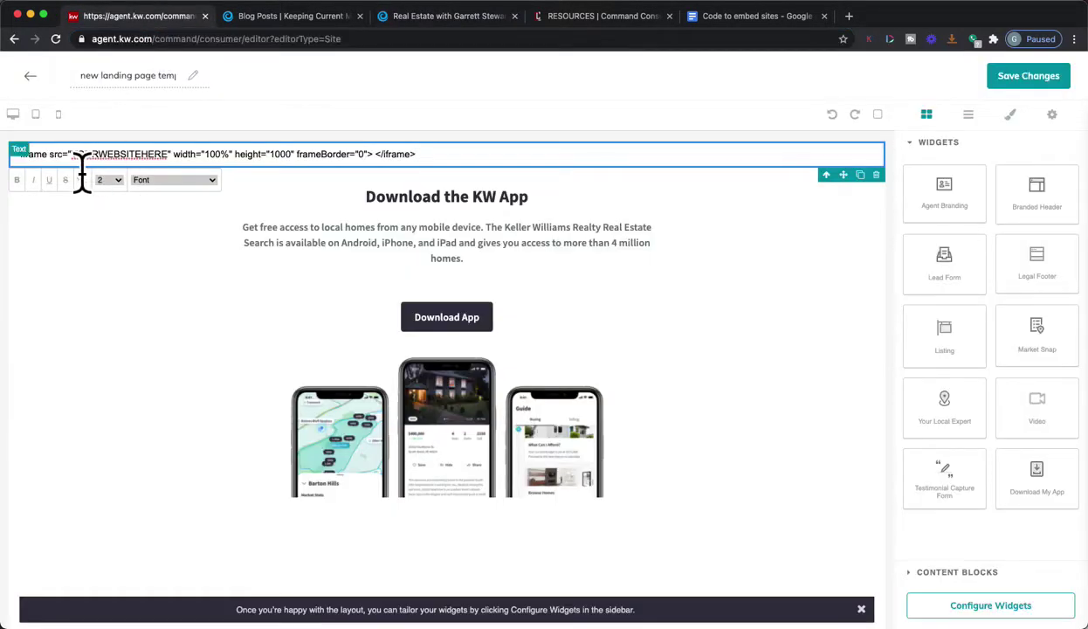
drag(100, 170, 167, 170)
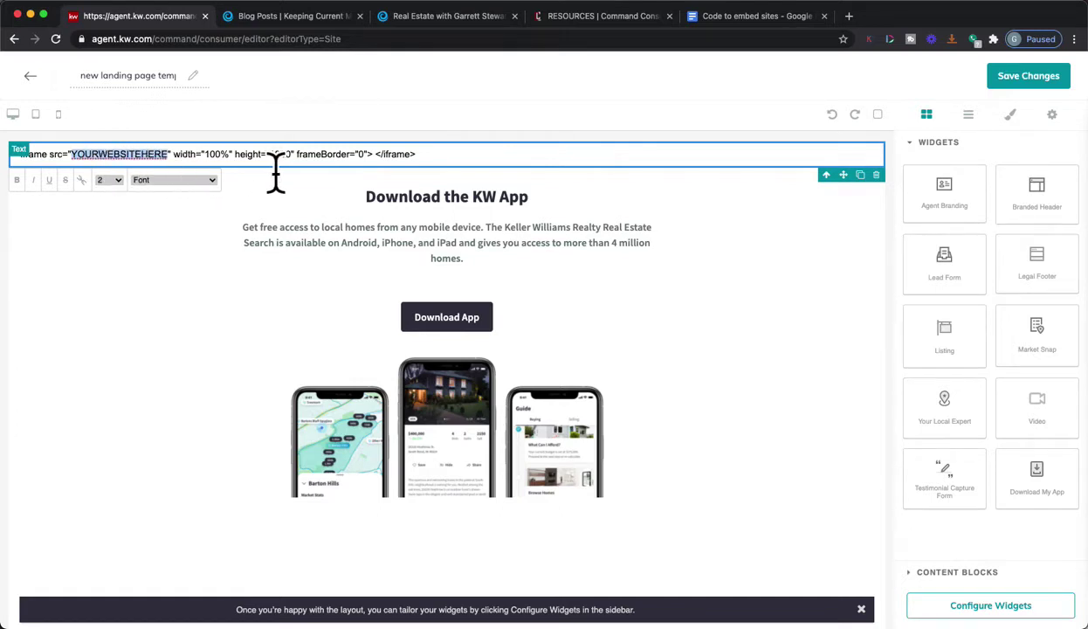
key(super+v)
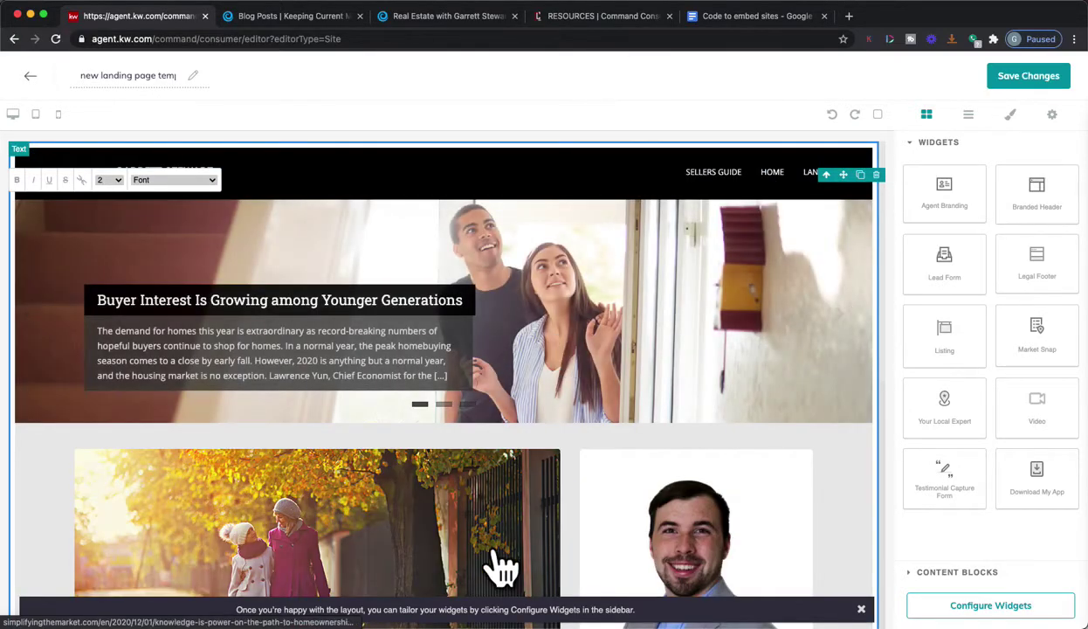
- Scroll through the embedded blog to confirm it renders on the page
scroll(500, 570, down, 5)
scroll(500, 568, down, 15)
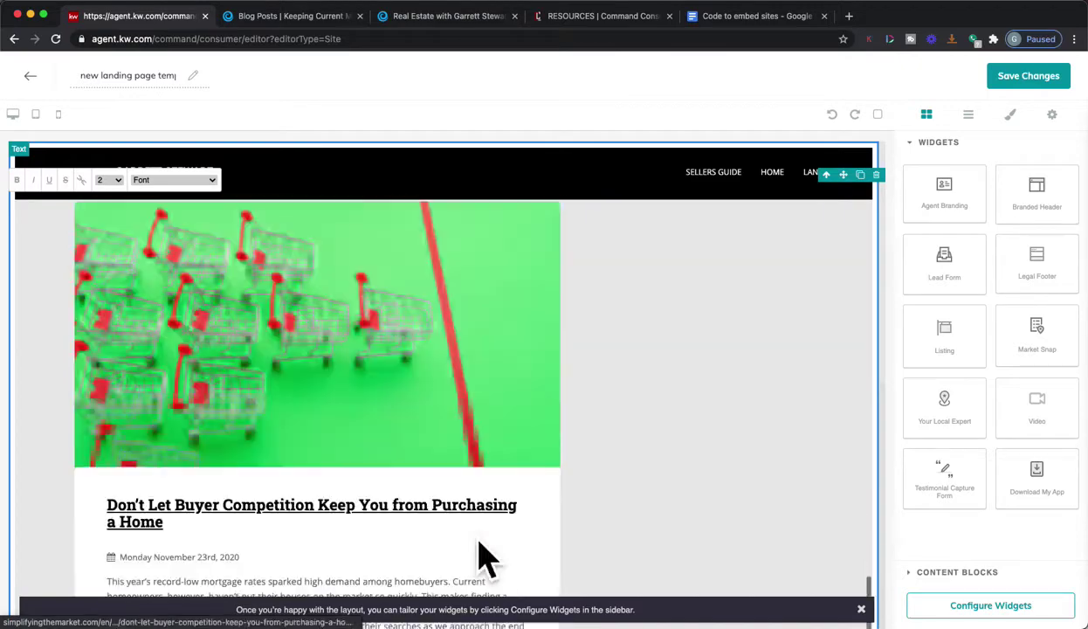
scroll(485, 556, down, 15)
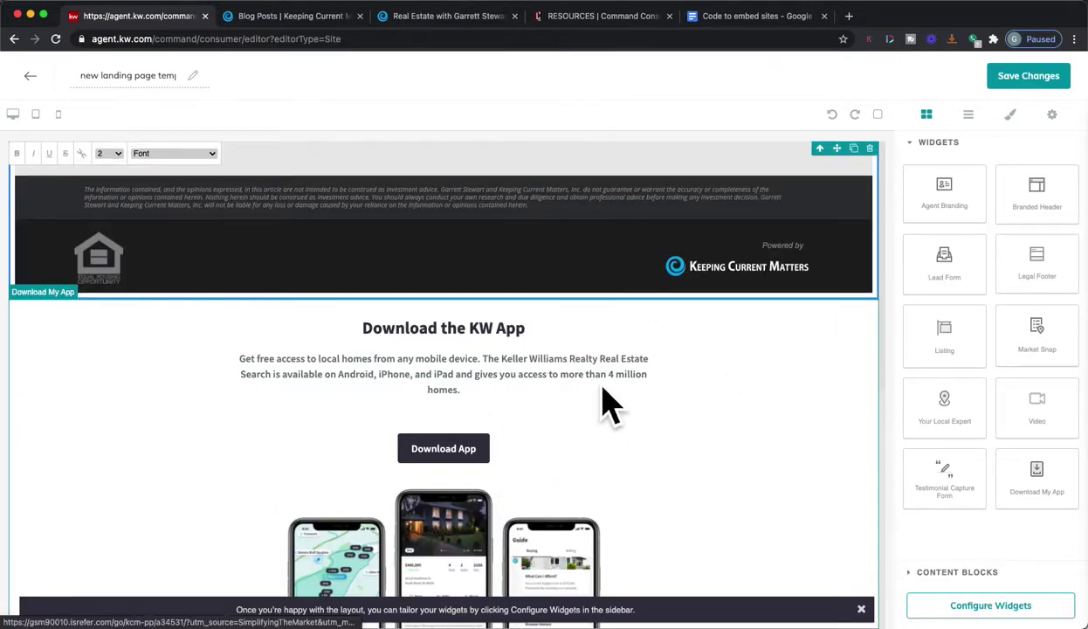
scroll(718, 343, up, 5)
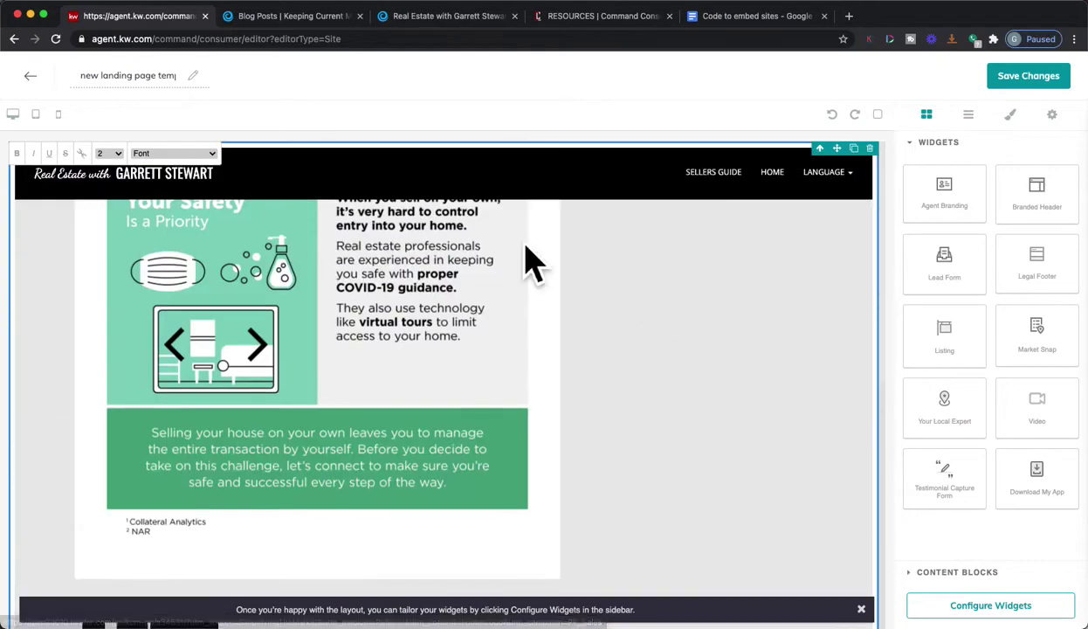
- Rename the landing page to 'KCM' and save the changes
click(172, 90)
key(super+a)
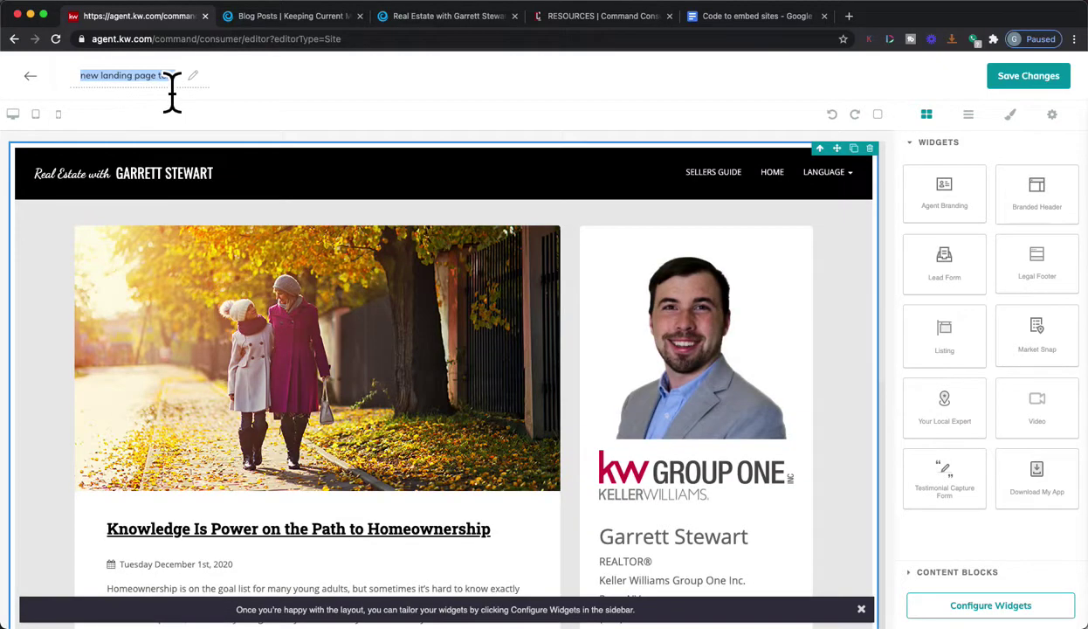
text(KCM)
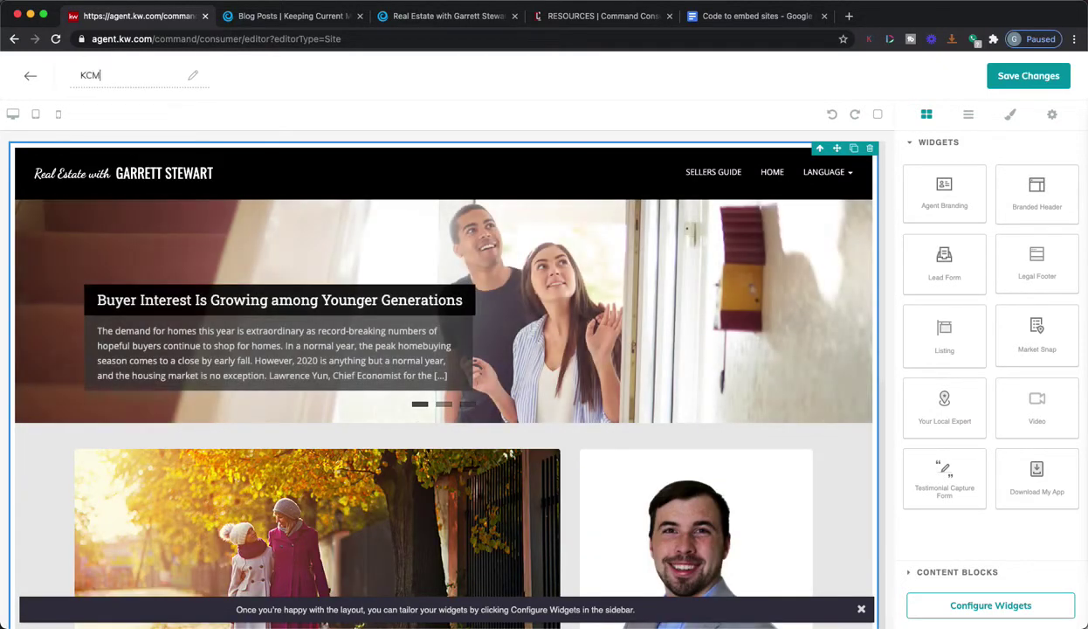
click(1066, 86)
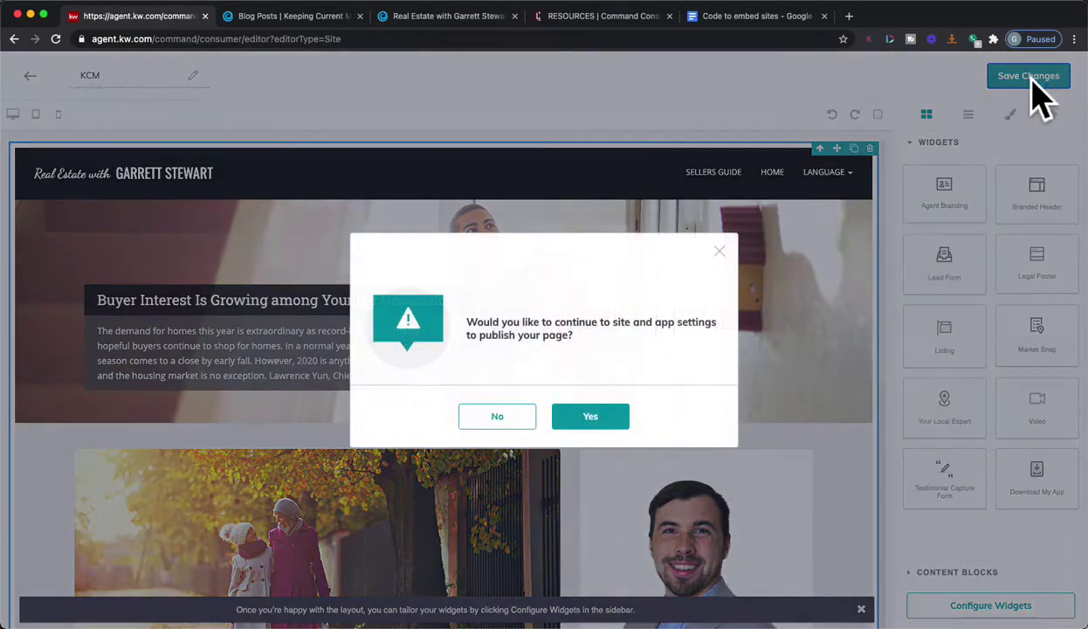
- Continue to site settings and add a new agent-site page using the KCM landing page
click(606, 426)
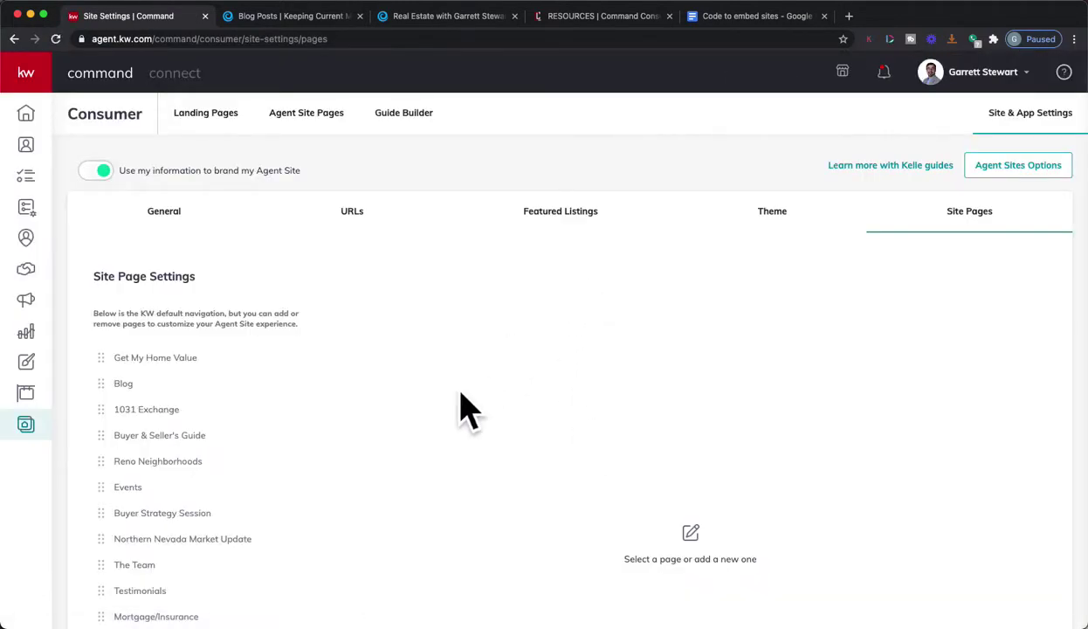
scroll(443, 527, down, 3)
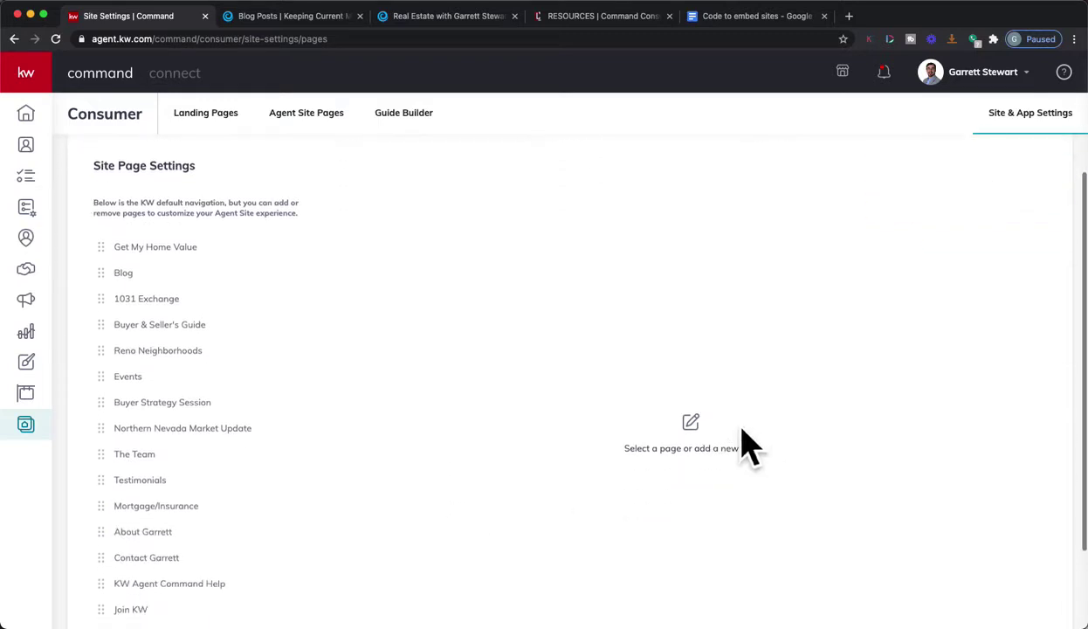
scroll(349, 552, down, 3)
click(143, 559)
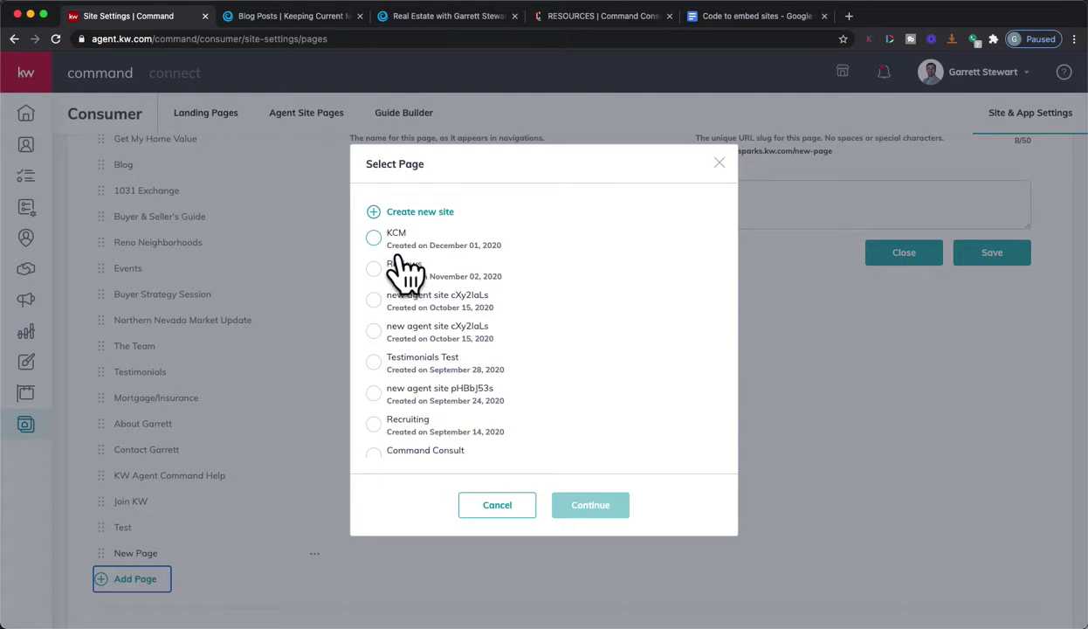
click(402, 259)
click(594, 513)
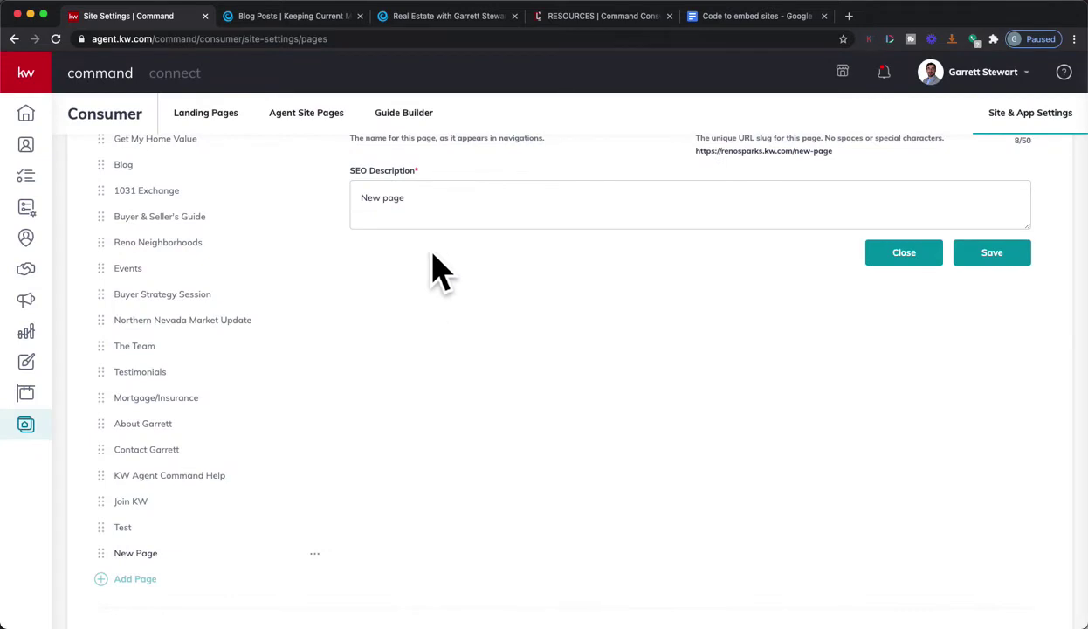
- Title the page 'Real Estate Blog', set slug 'blog', replace the SEO description, and save
scroll(432, 267, up, 3)
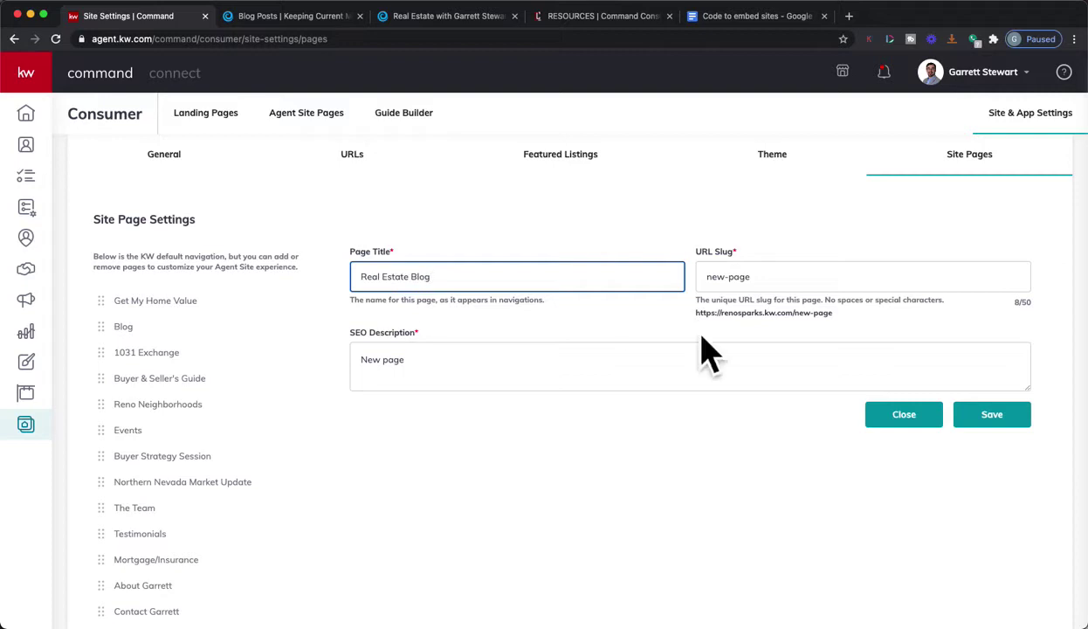
click(777, 287)
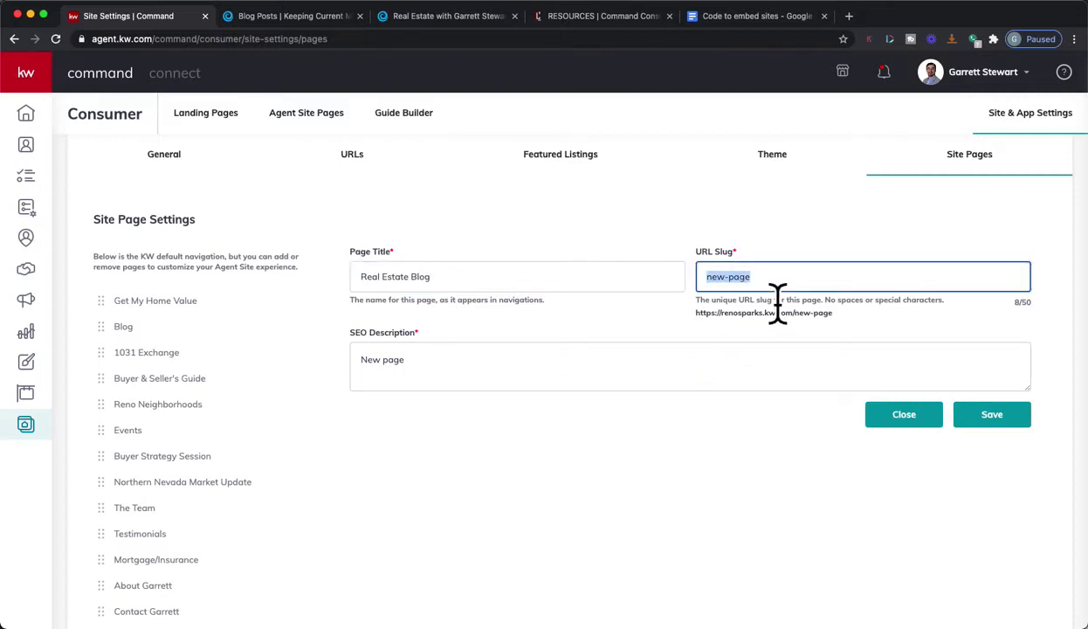
double_click(612, 378)
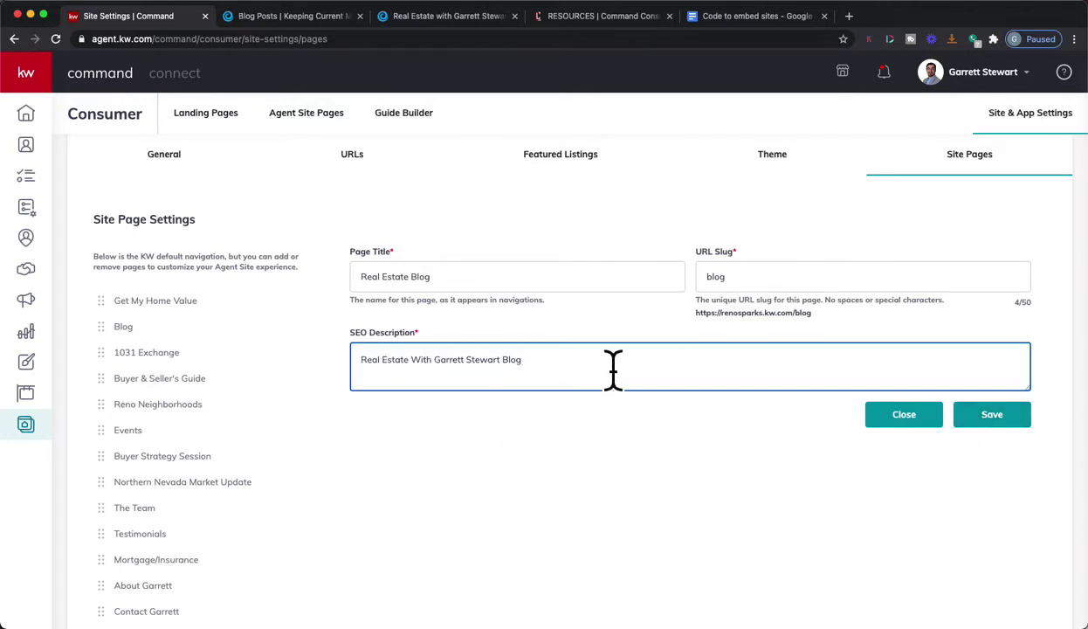
click(1005, 417)
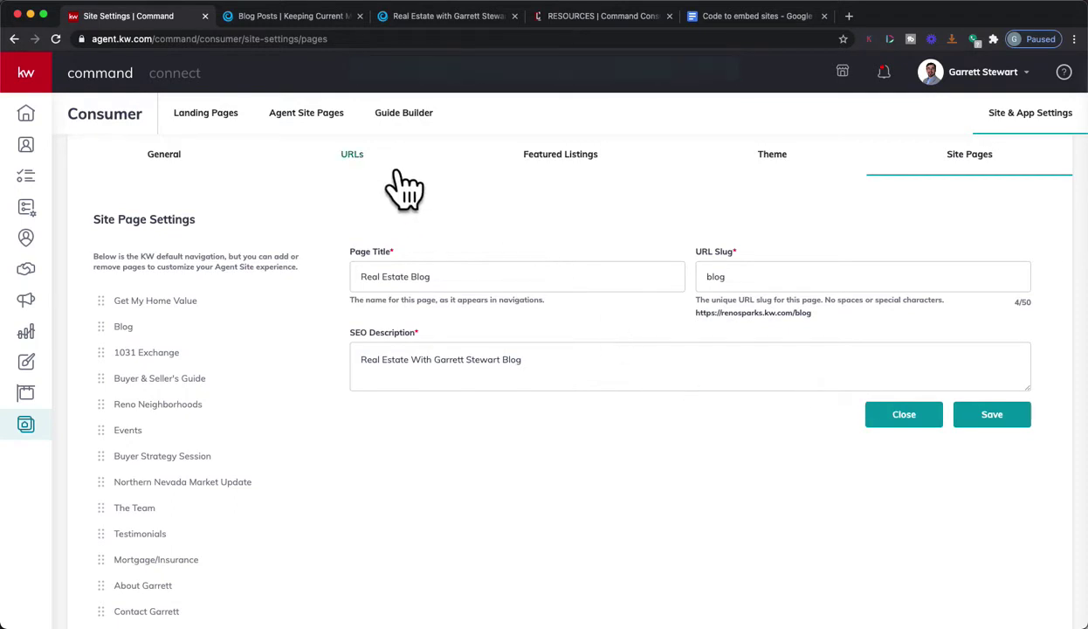
- Load the agent website renosparks.kw.com in a new browser tab
click(848, 16)
text(reno)
key(Return)
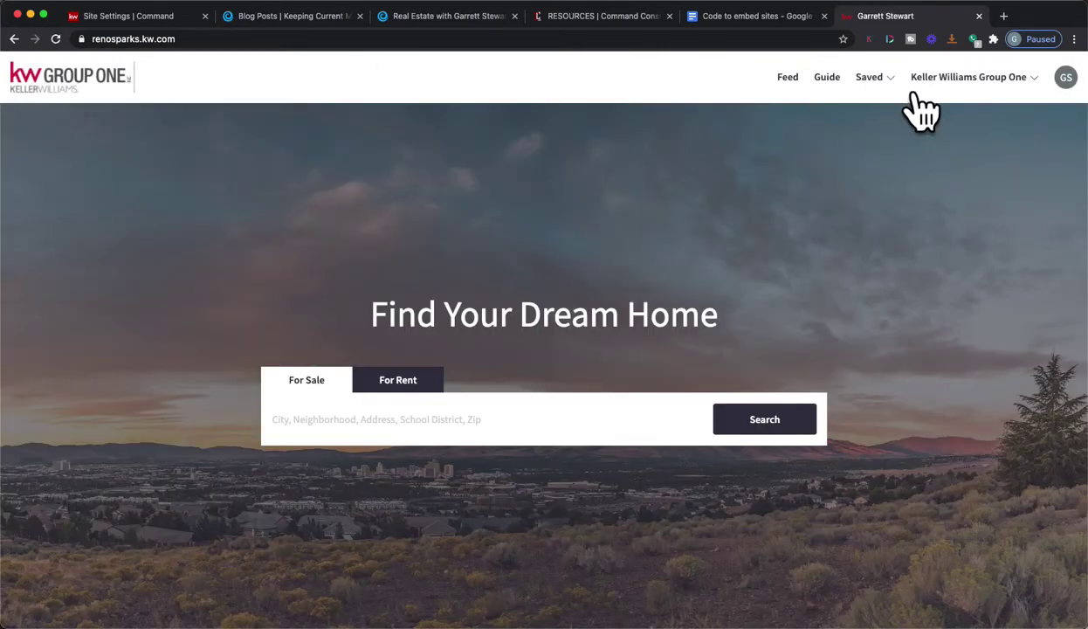
- View the live Real Estate Blog page at /blog from the Keller Williams Group One menu
click(1013, 95)
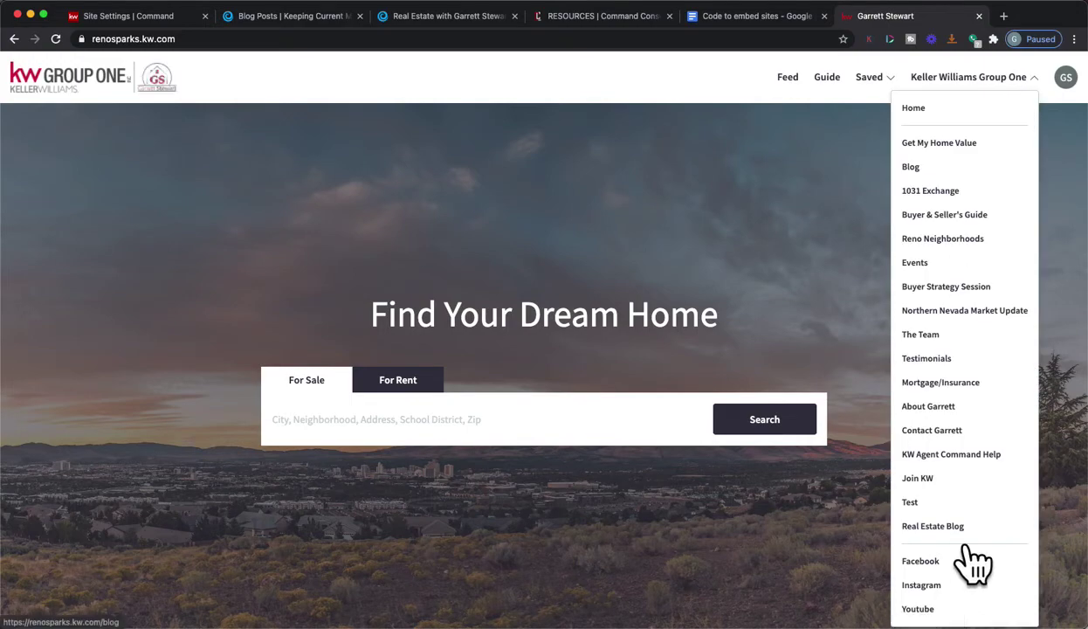
click(956, 538)
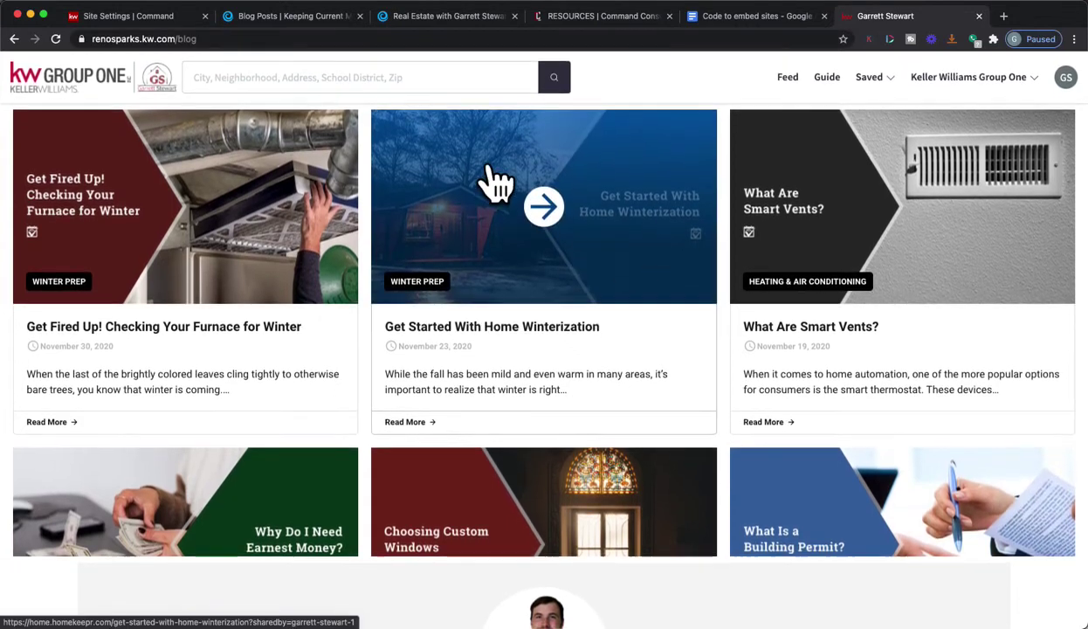
click(162, 18)
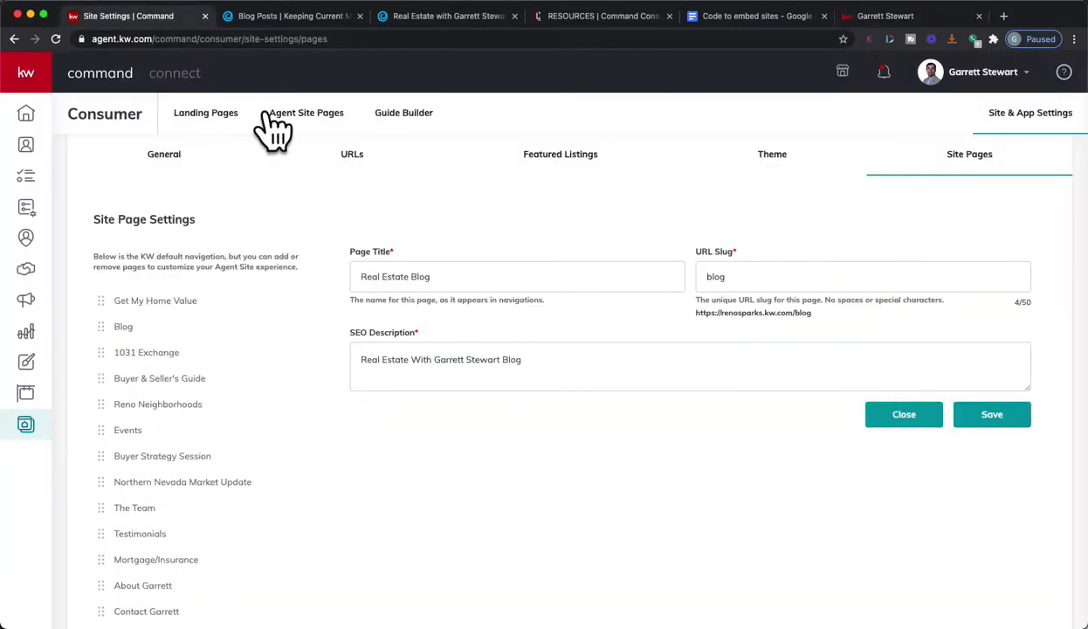
- Save the Real Estate Blog page with URL slug blog2, then reopen the live blog page
click(786, 288)
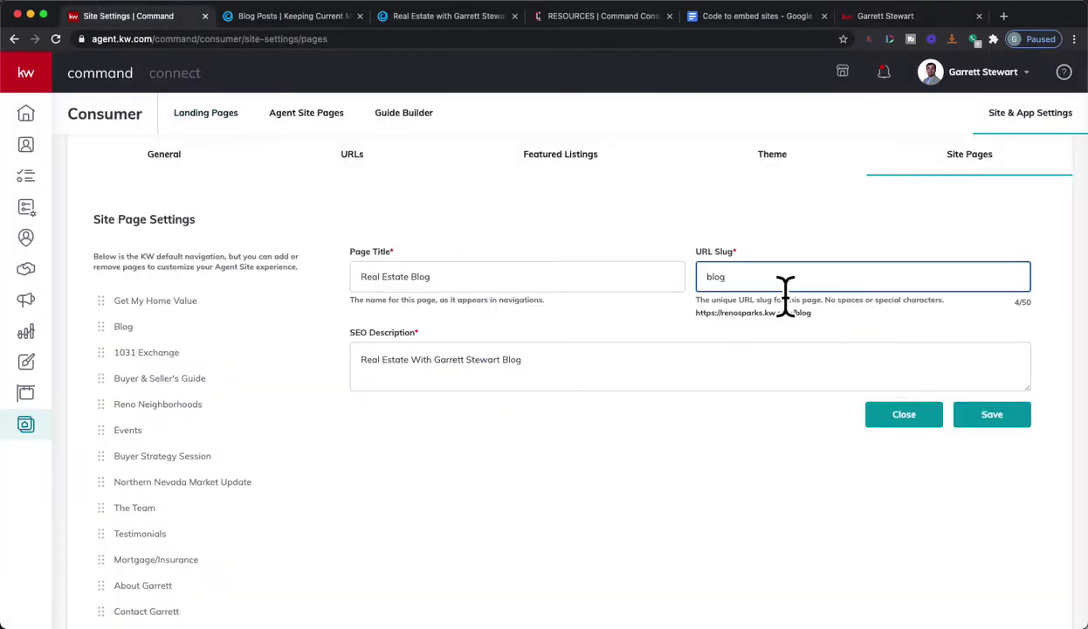
click(1003, 419)
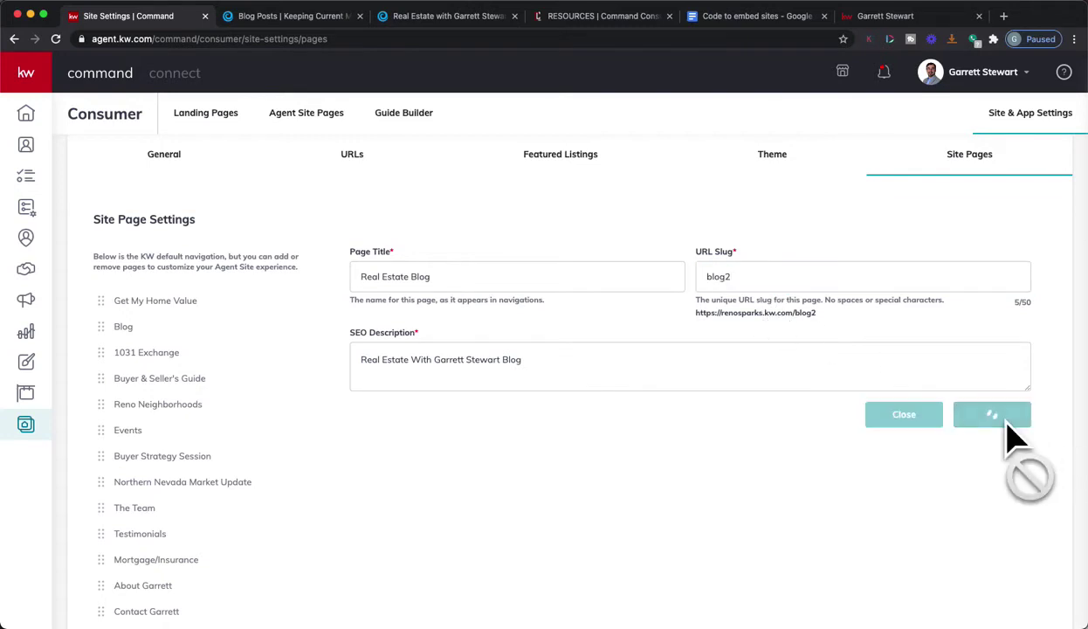
click(887, 17)
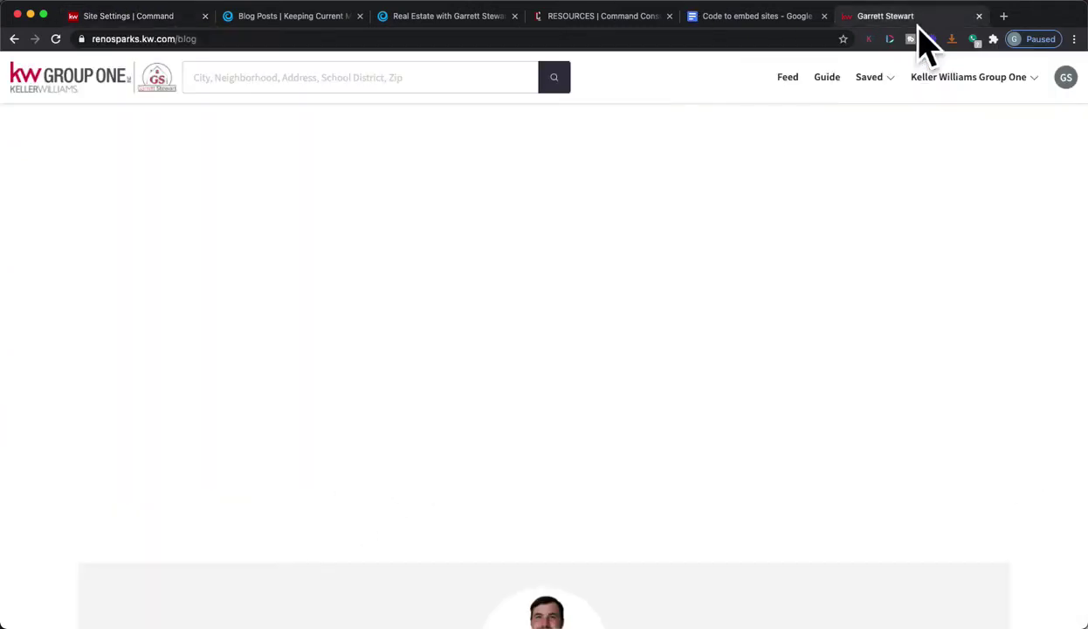
click(1011, 98)
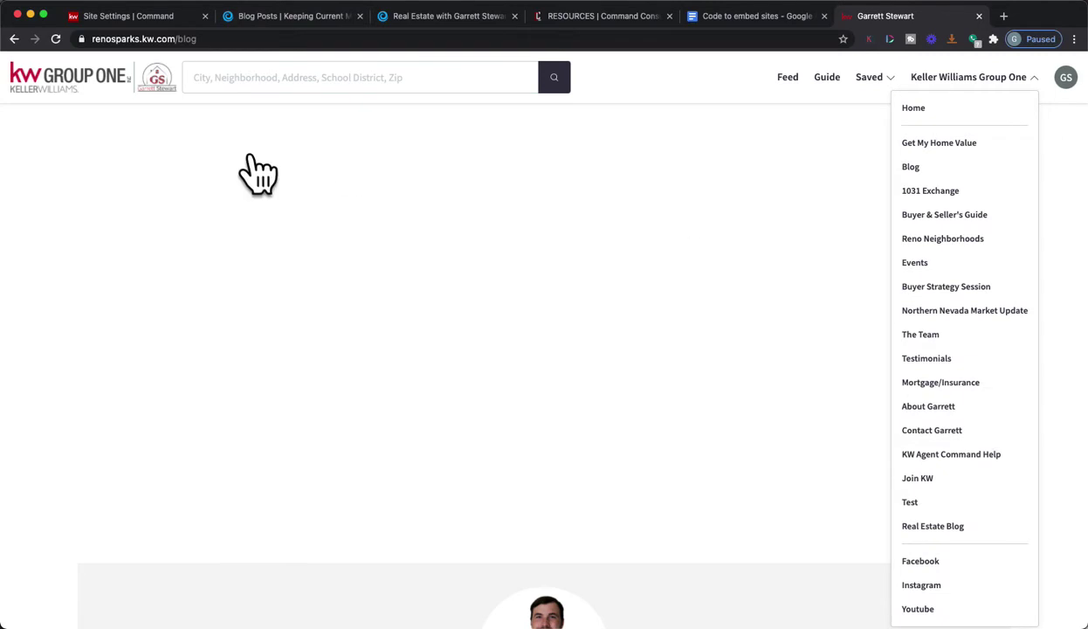
click(67, 45)
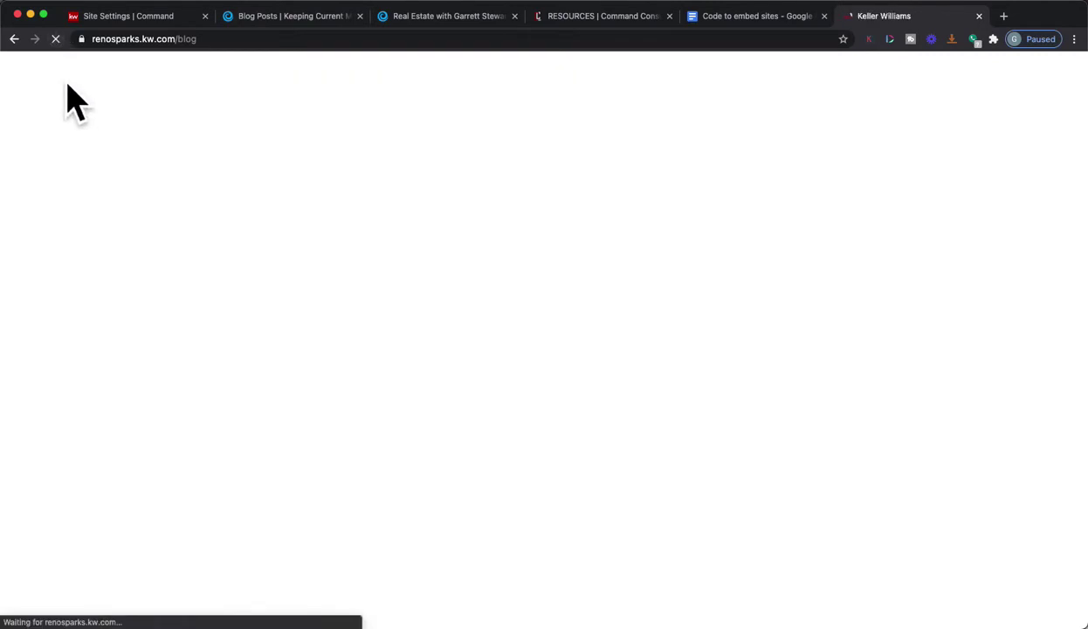
click(417, 40)
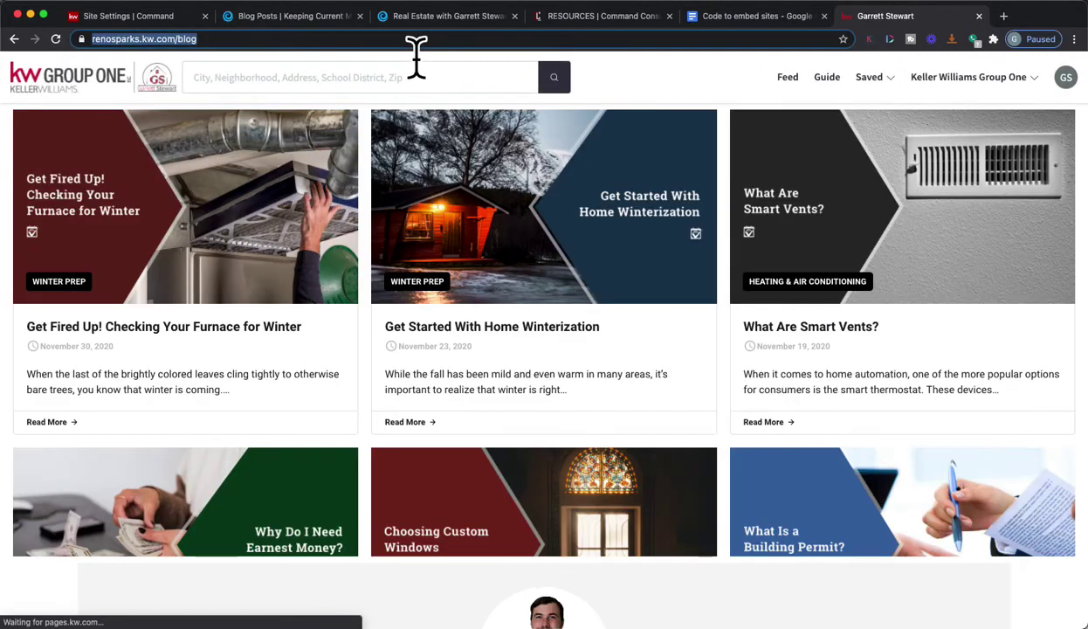
- Load renosparks.kw.com/blog2 and browse its embedded blog articles
click(417, 40)
text(2)
key(Return)
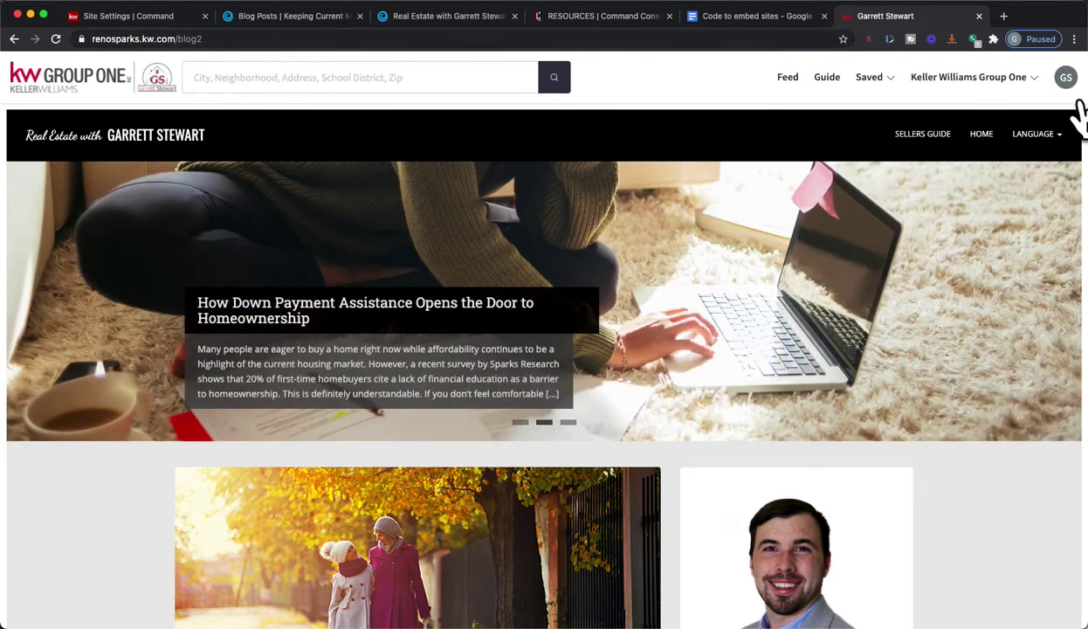
click(1013, 86)
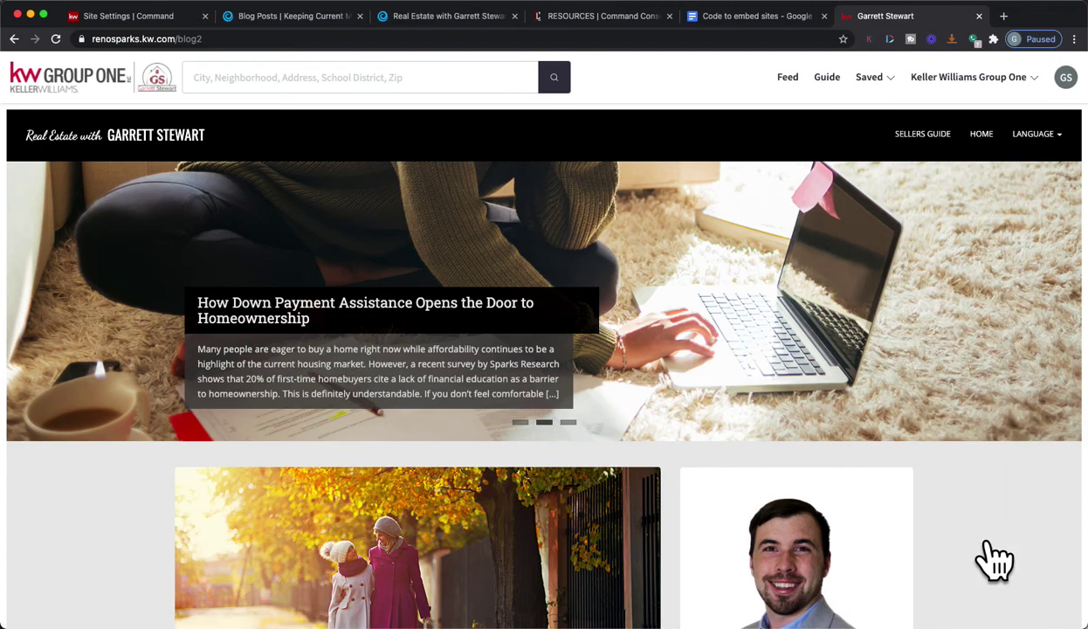
scroll(382, 441, down, 12)
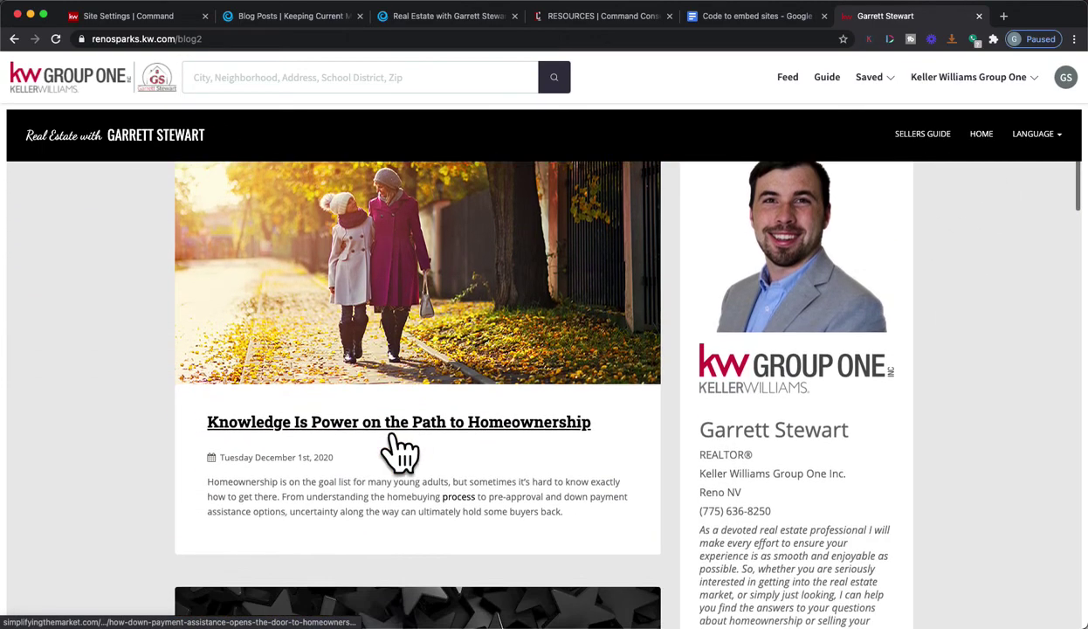
scroll(382, 441, down, 15)
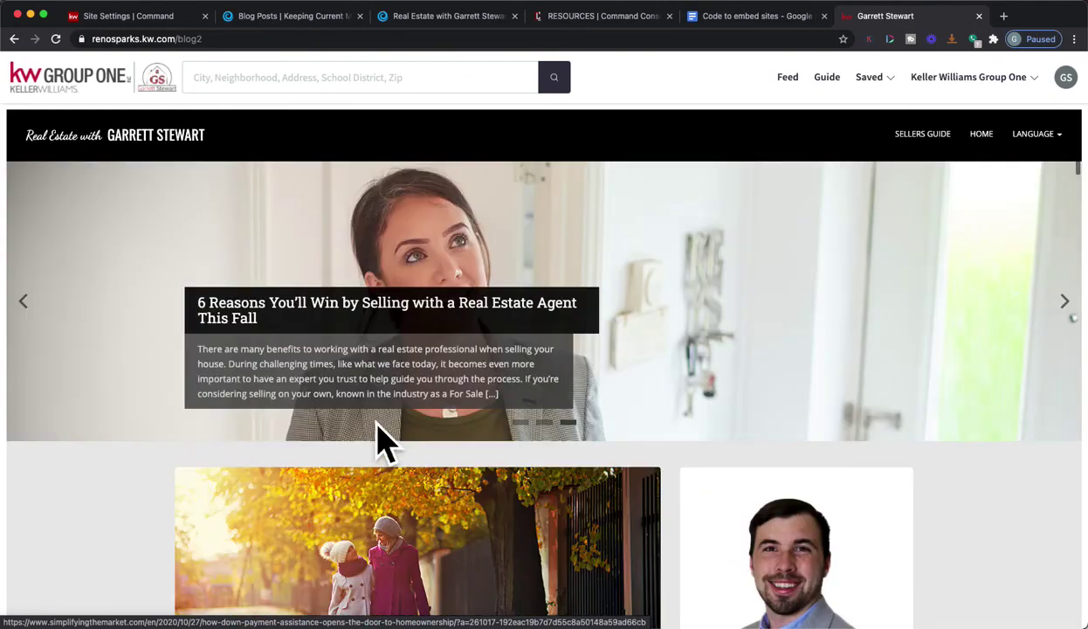
scroll(385, 489, down, 5)
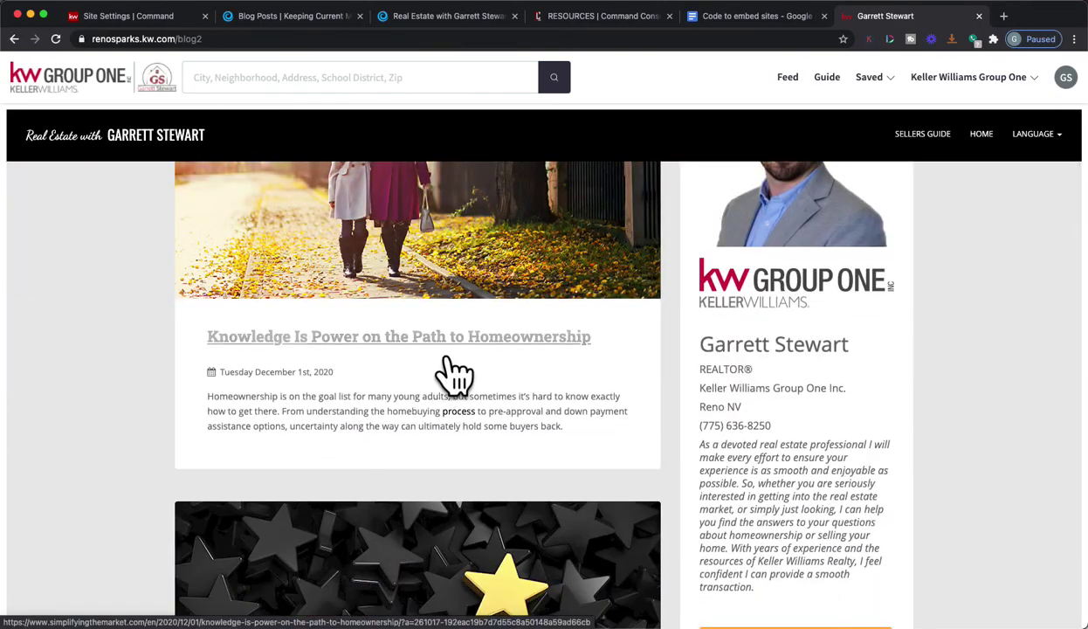
- Read the 'Knowledge Is Power on the Path to Homeownership' post, then open the Sellers Guide
click(449, 360)
scroll(371, 450, down, 20)
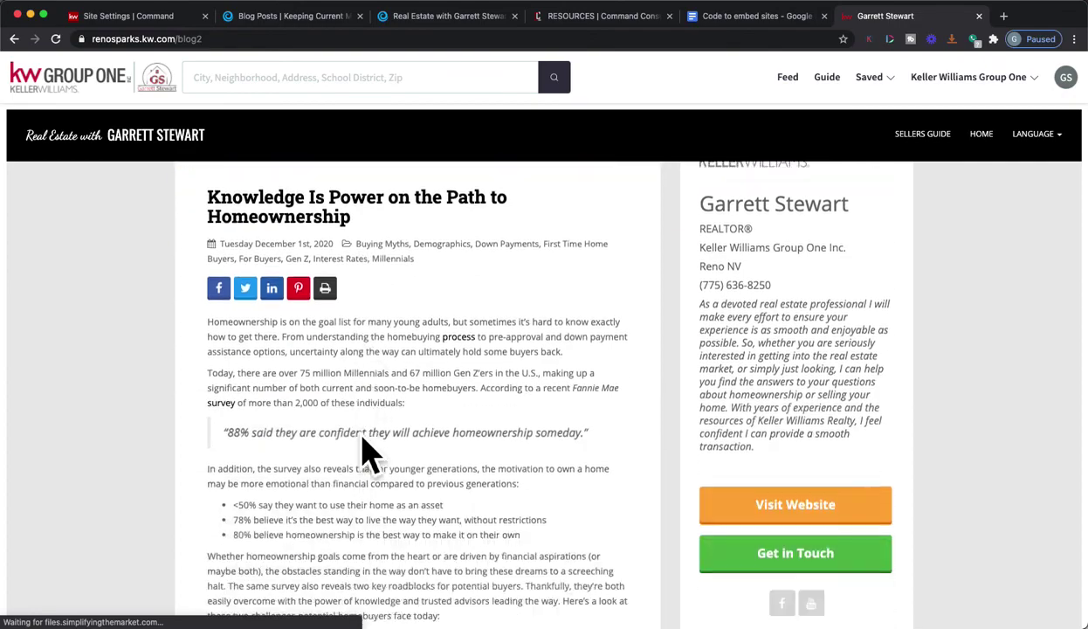
scroll(371, 450, up, 20)
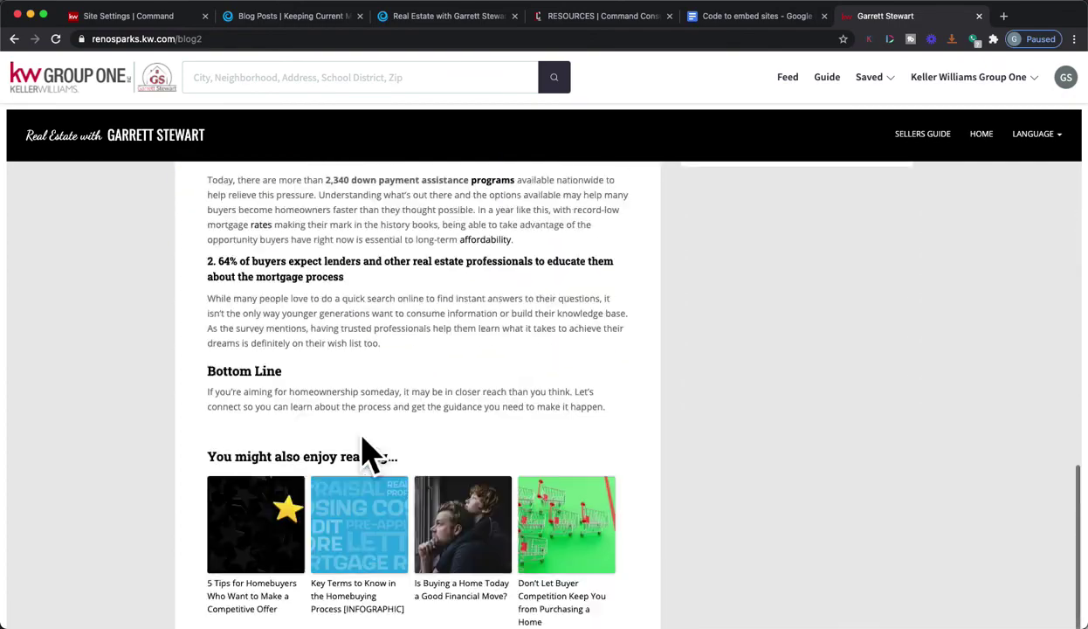
scroll(602, 413, down, 6)
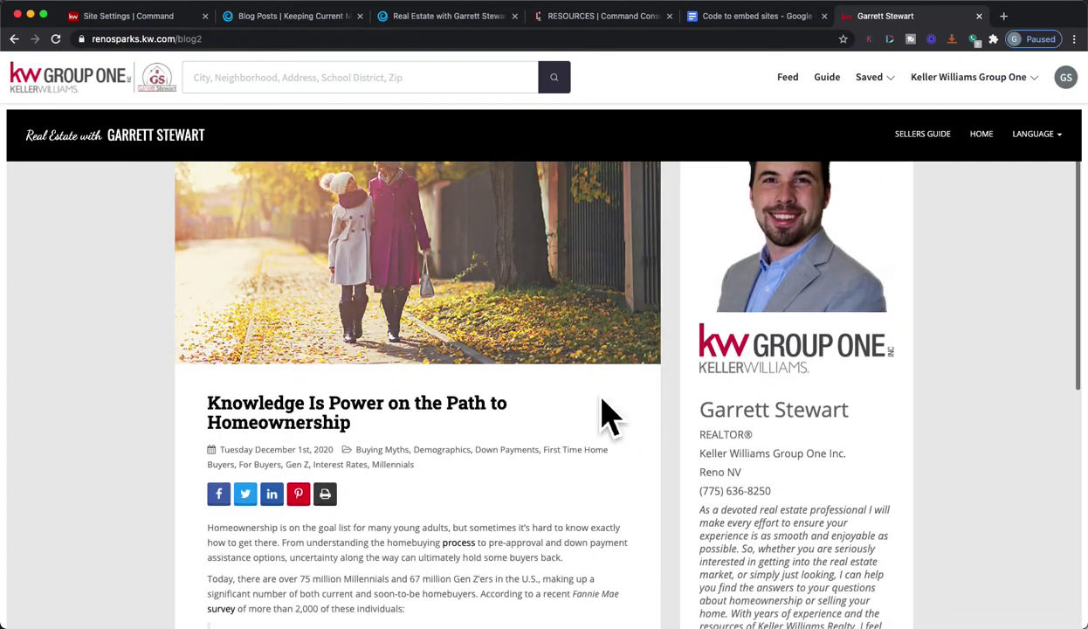
scroll(610, 418, down, 5)
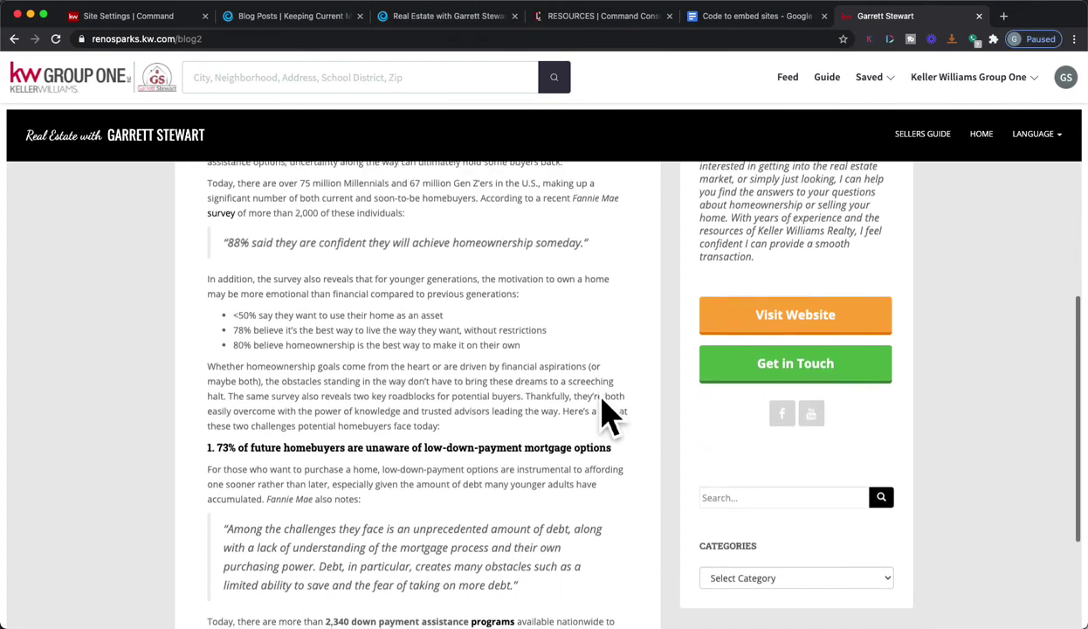
scroll(609, 418, up, 10)
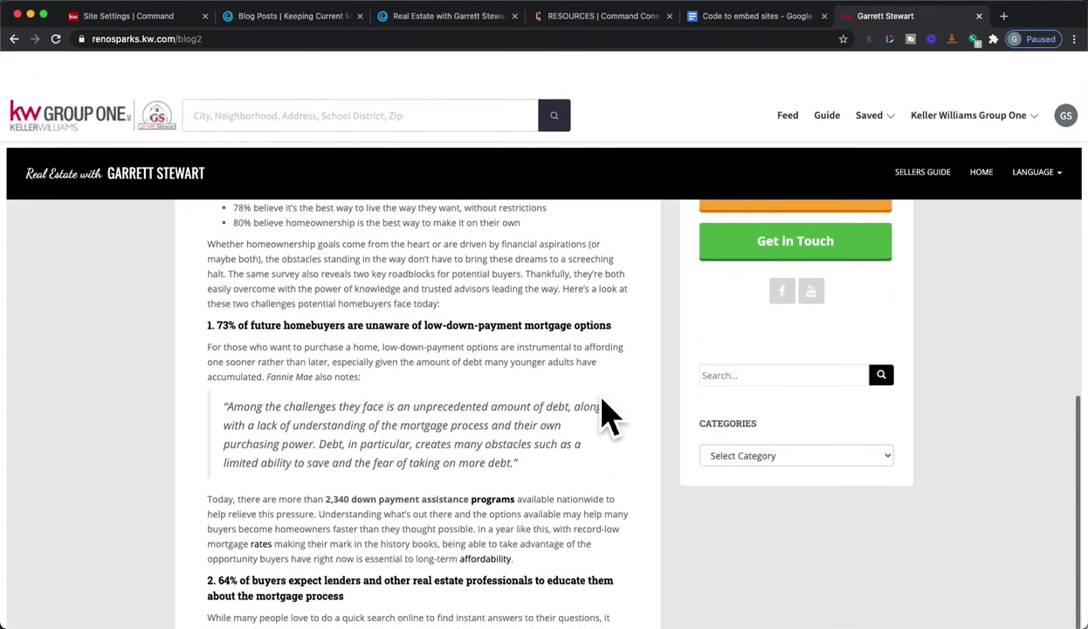
scroll(864, 391, down, 5)
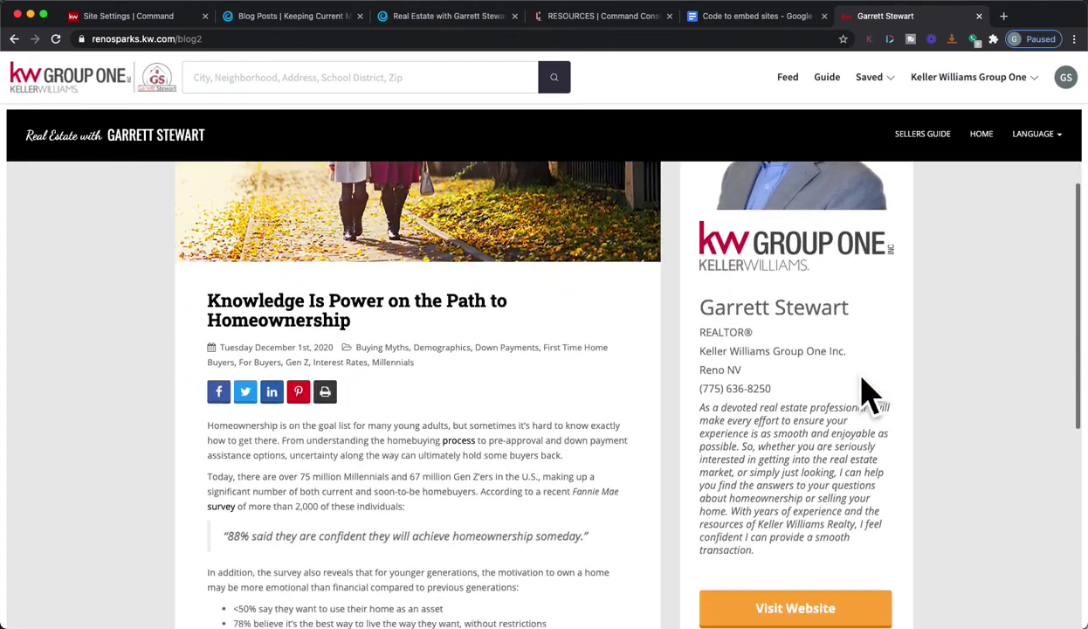
click(952, 150)
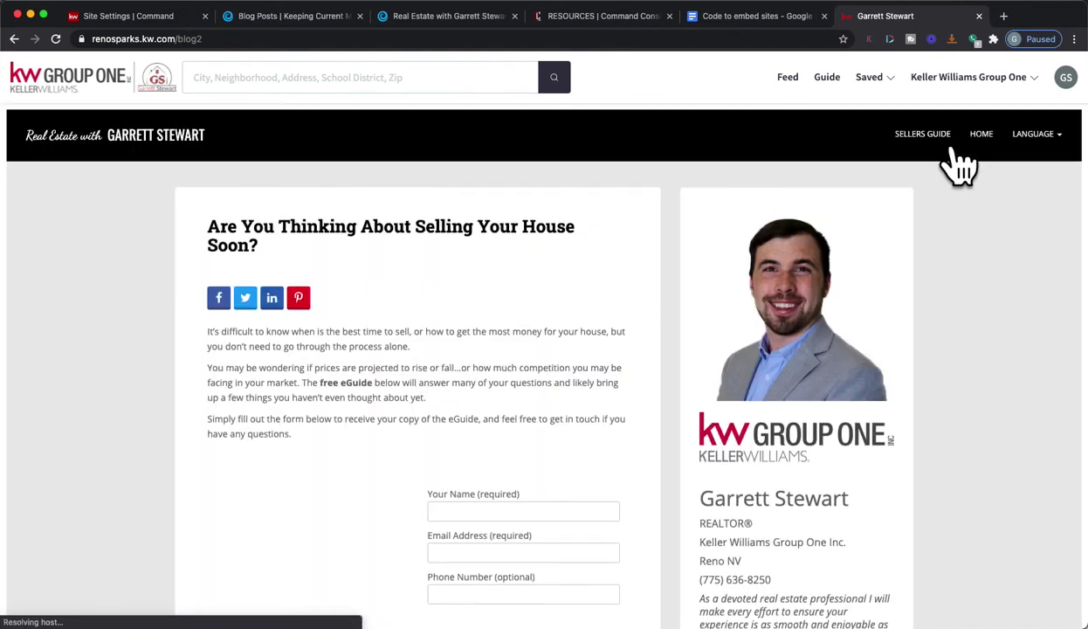
- Look over the sellers eGuide page, then go to Command Consult's video trainings
scroll(281, 472, down, 3)
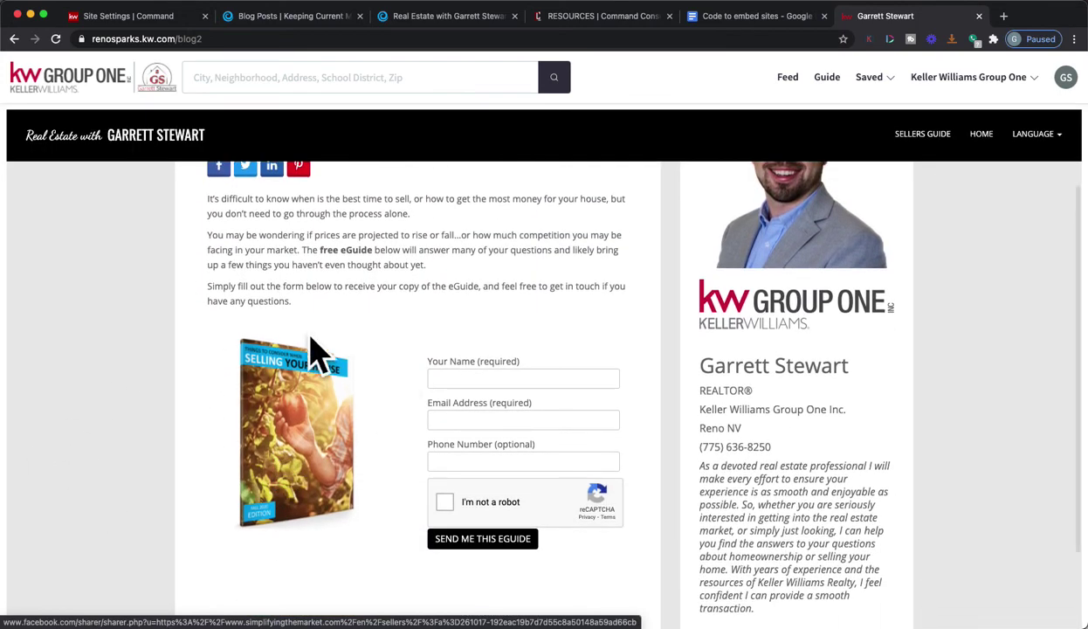
scroll(262, 384, up, 3)
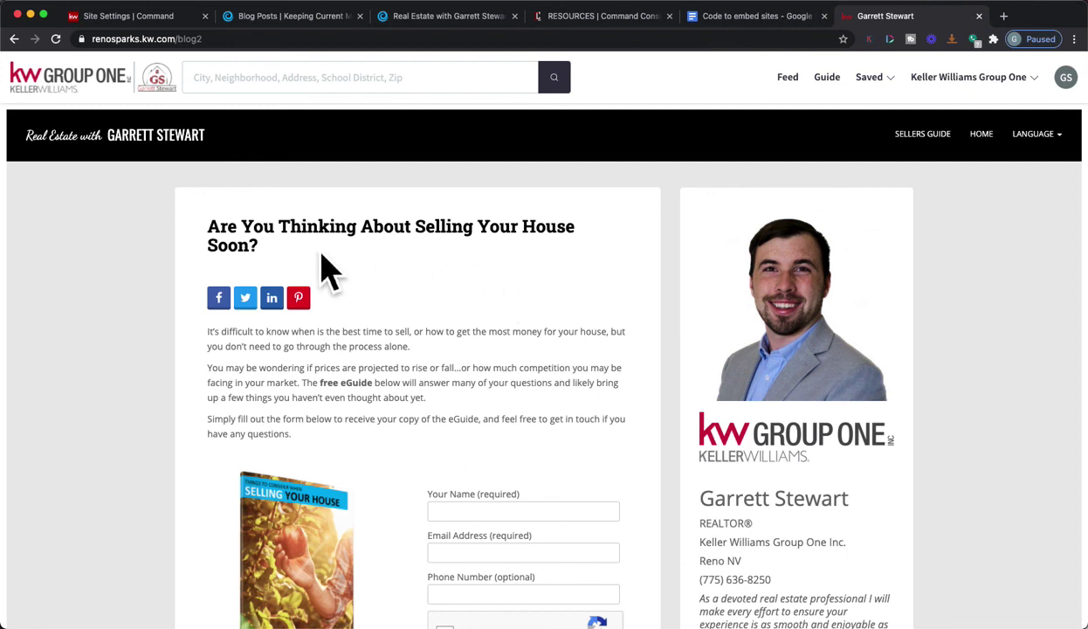
click(629, 24)
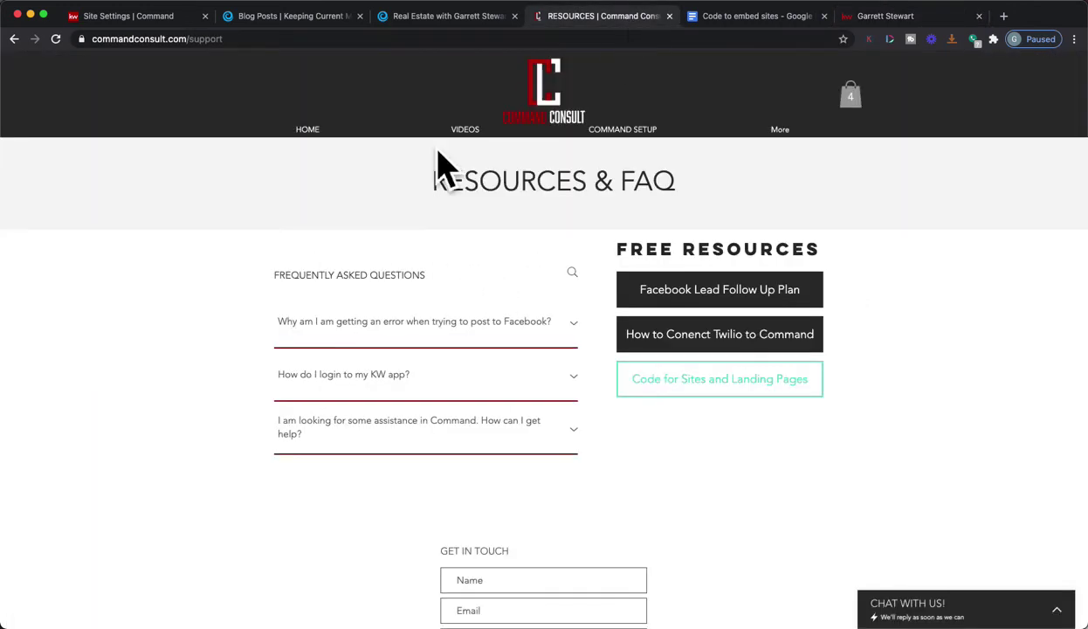
click(502, 145)
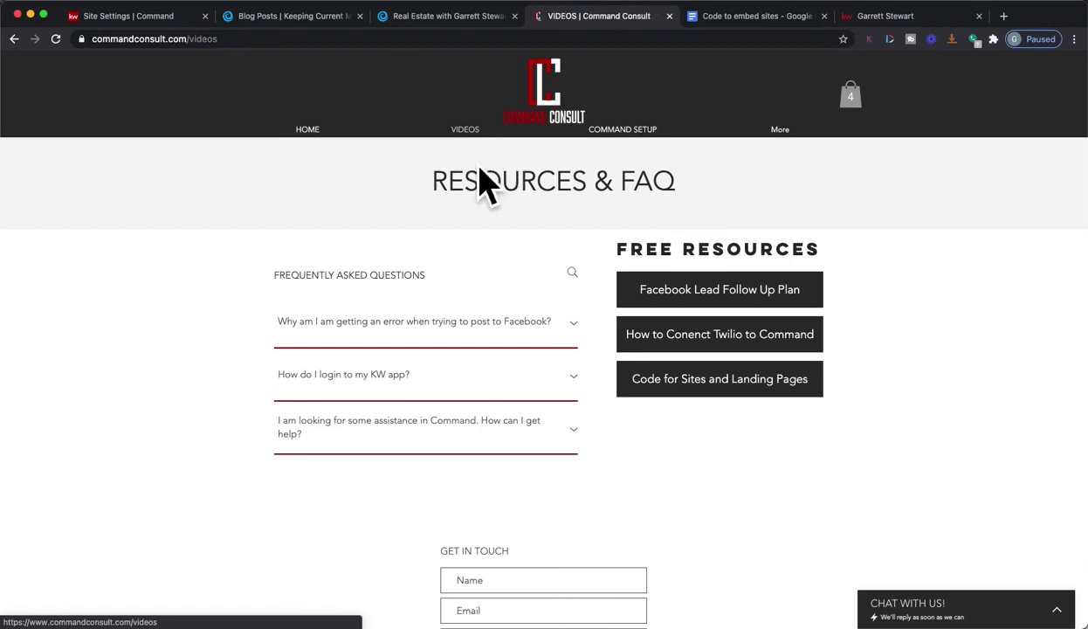